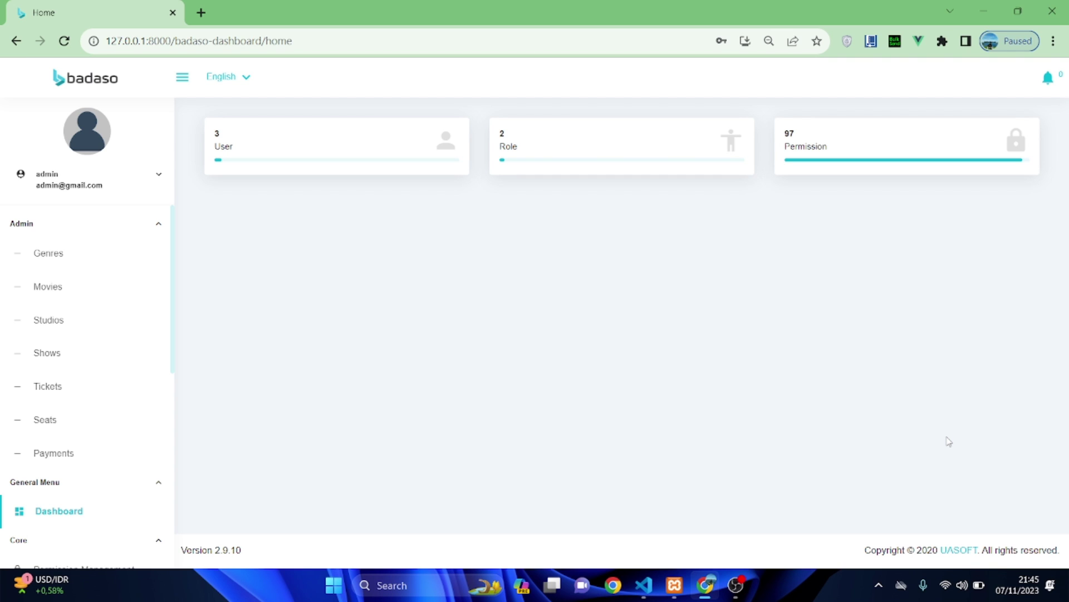
- Step through the Genres, Movies and Studios tables, ending on the Shows list
left_click(50, 263)
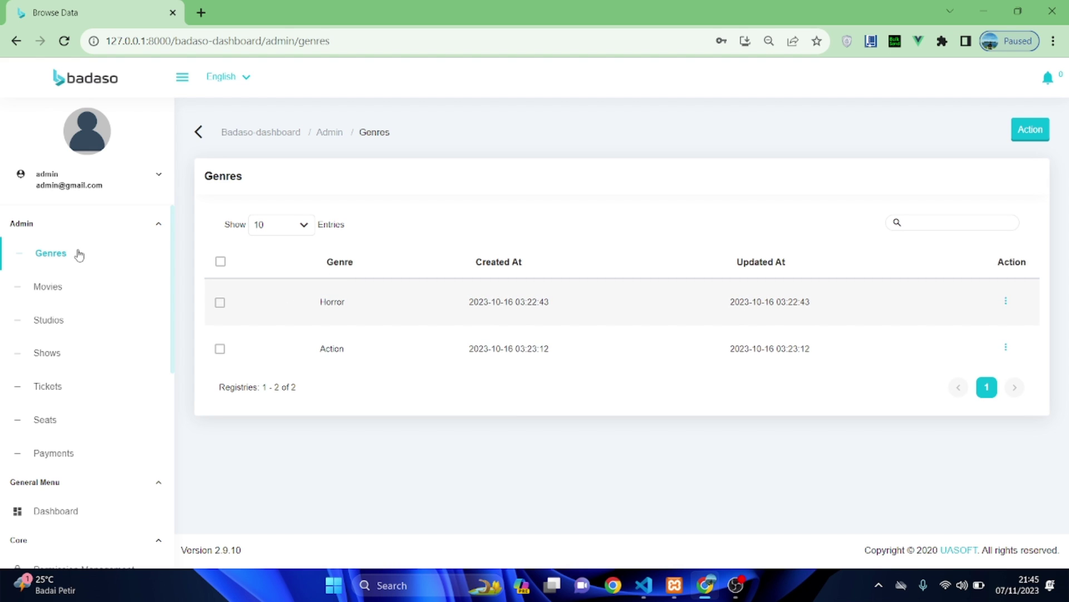
left_click(74, 288)
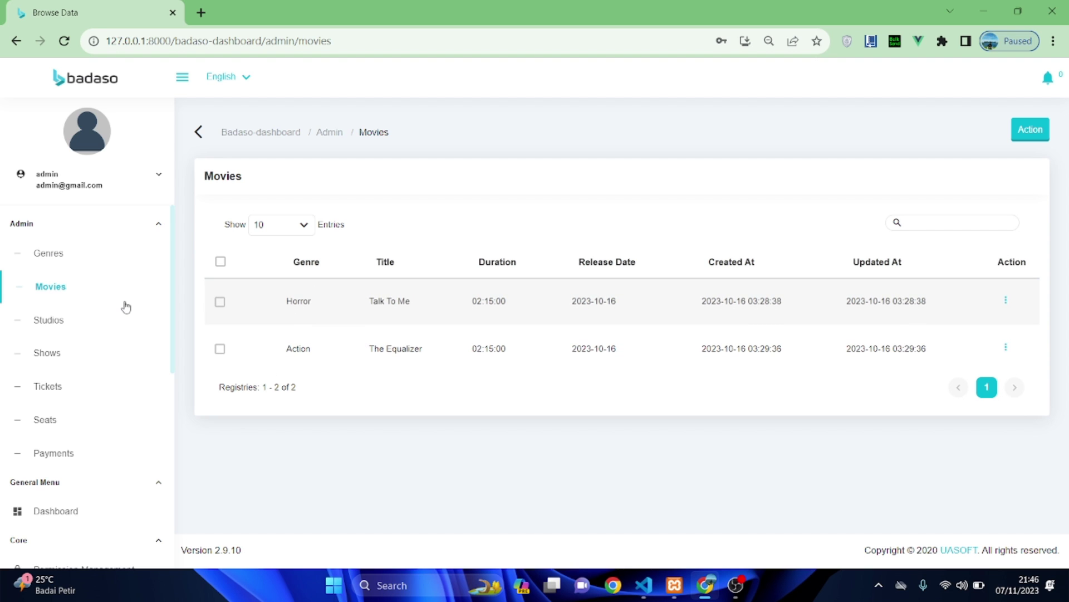
left_click(88, 325)
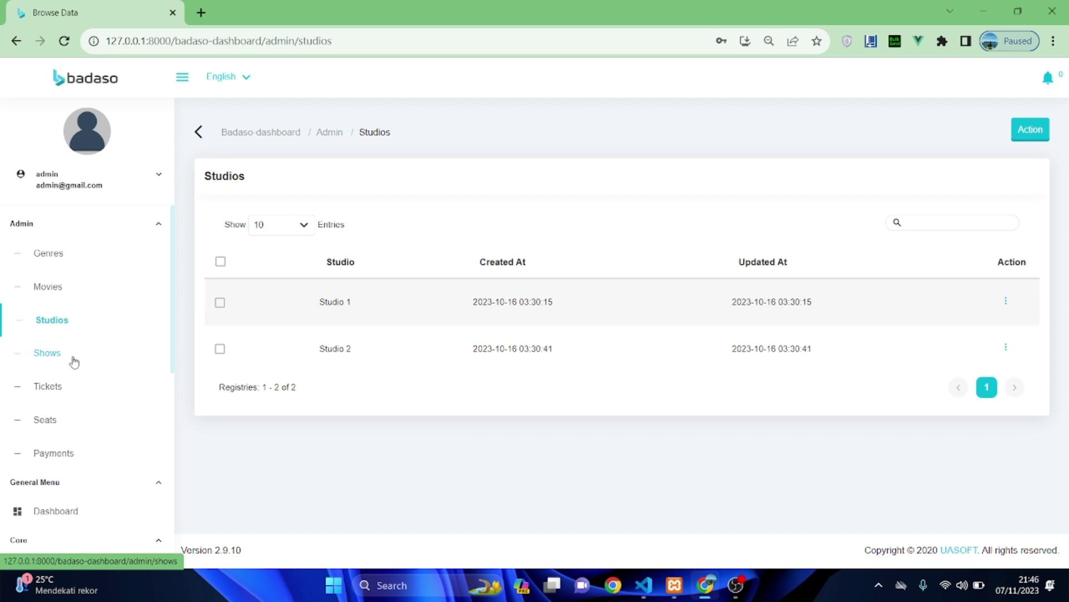
left_click(74, 361)
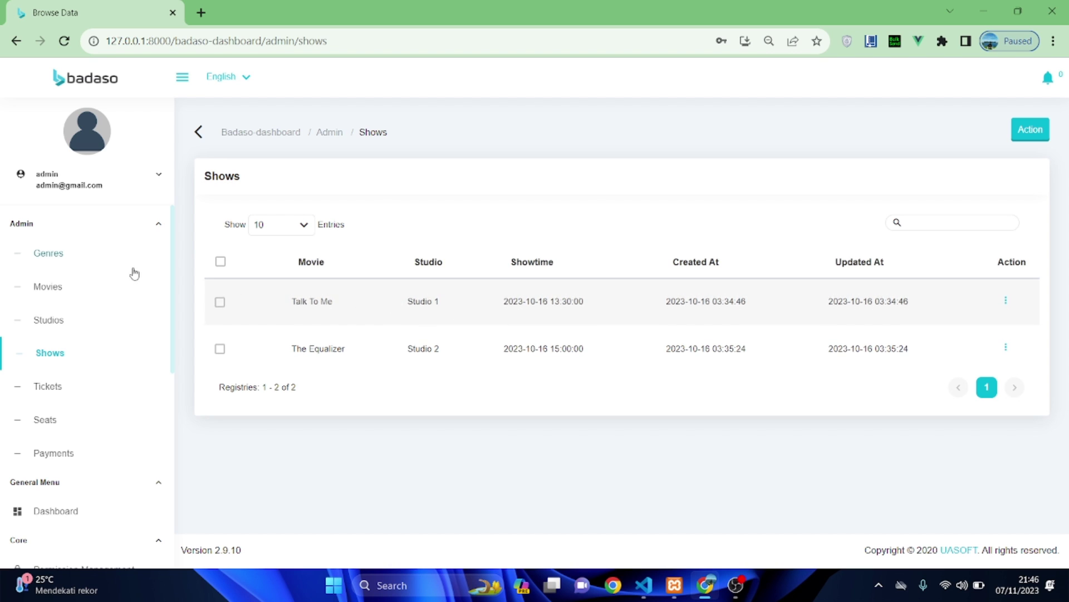
- Review the Seats and Tickets tables, then open the Payments list of Rp. 35000 entries
left_click(77, 429)
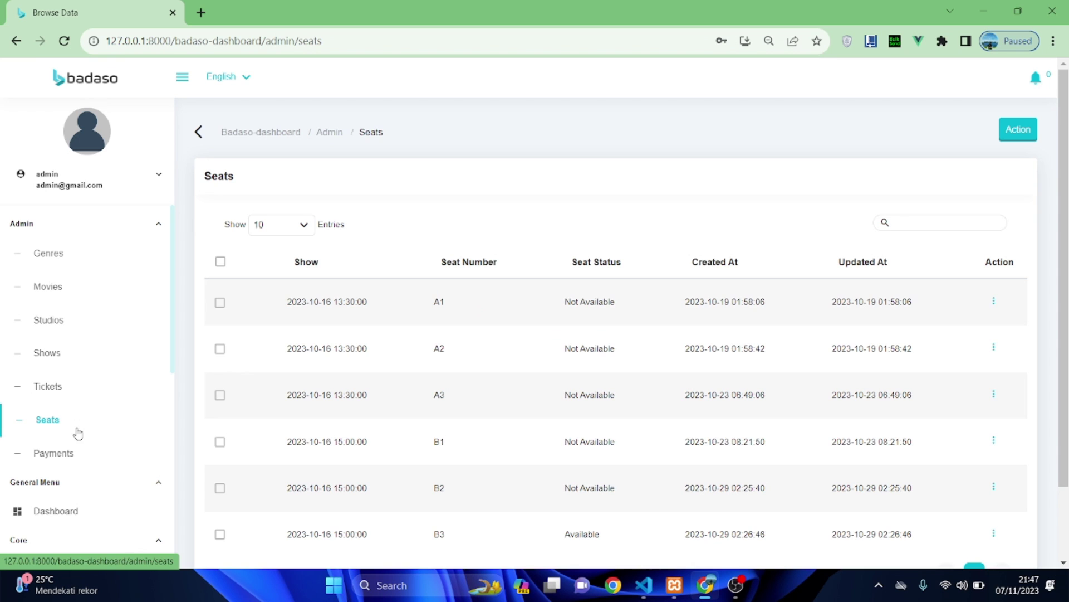
scroll(427, 468, "down", 1)
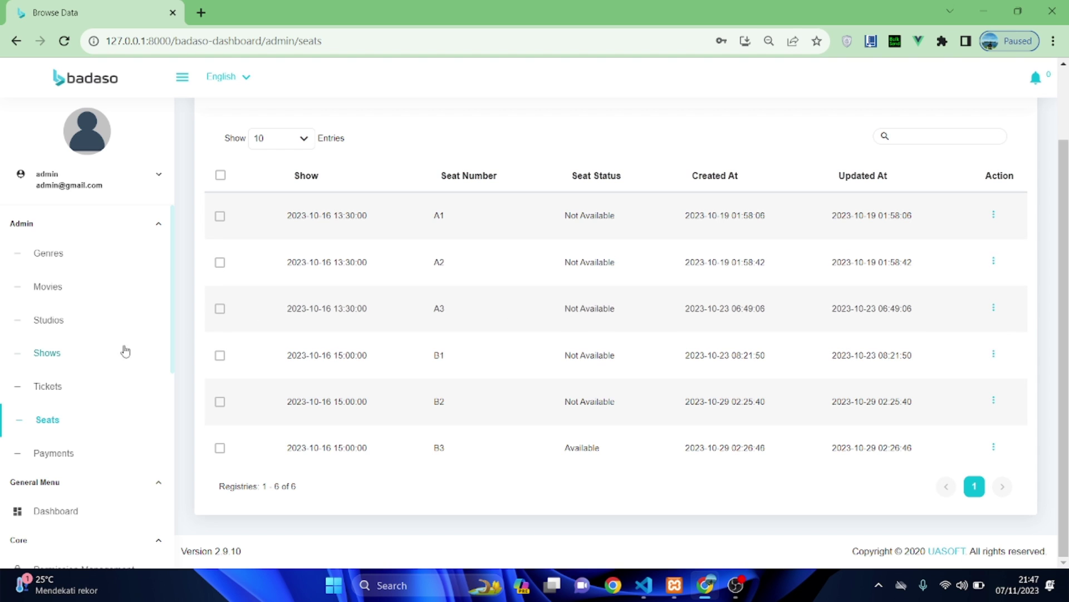
left_click(87, 382)
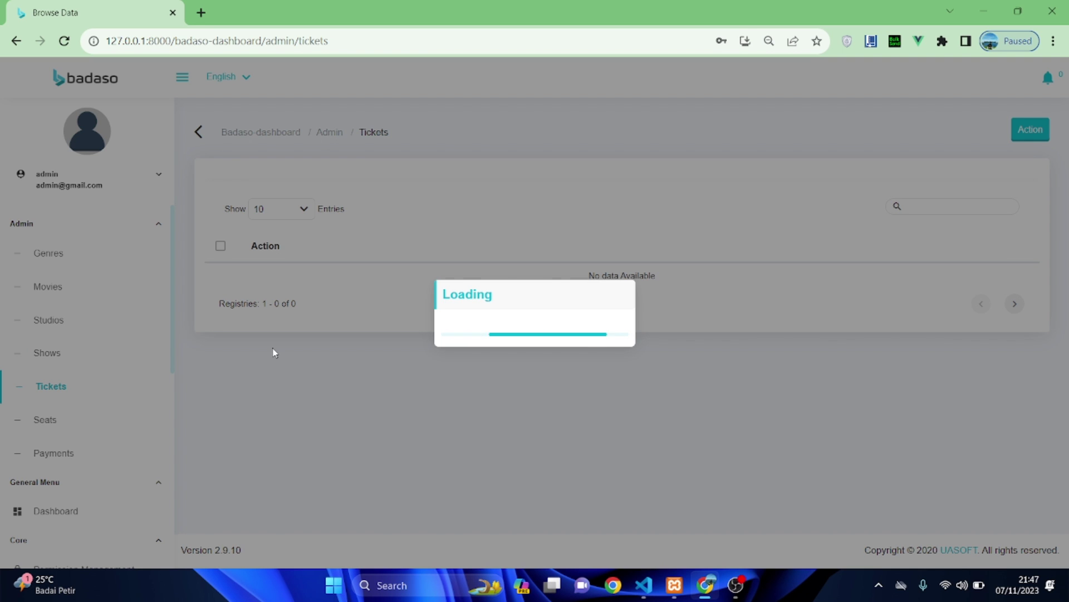
scroll(454, 406, "down", 2)
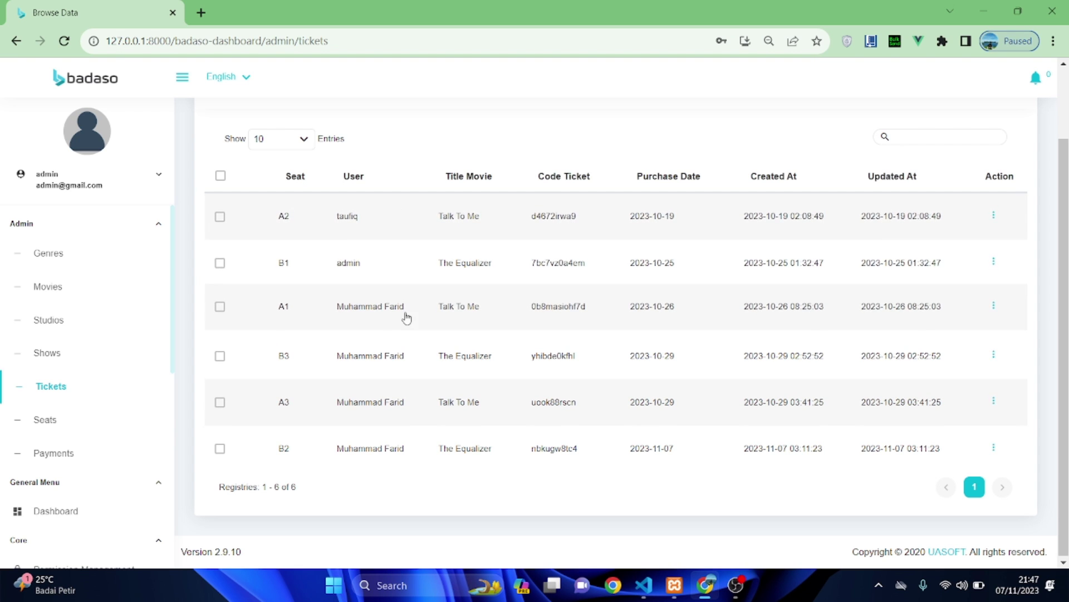
left_click(105, 460)
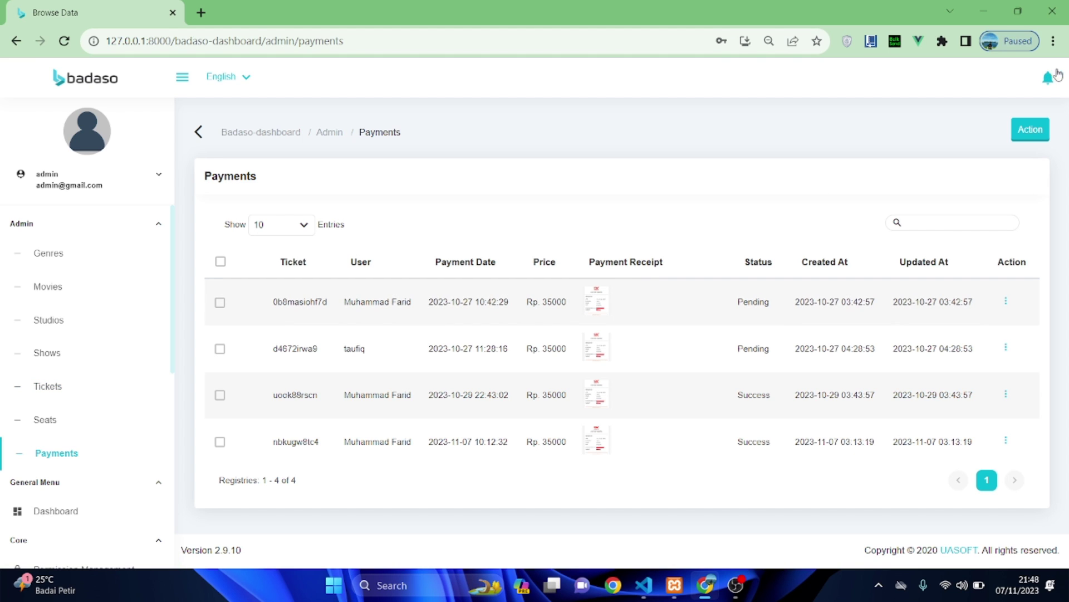
- Open a Chrome incognito window and load 127.0.0.1:8000/badaso-dashboard
left_click(1053, 41)
left_click(955, 101)
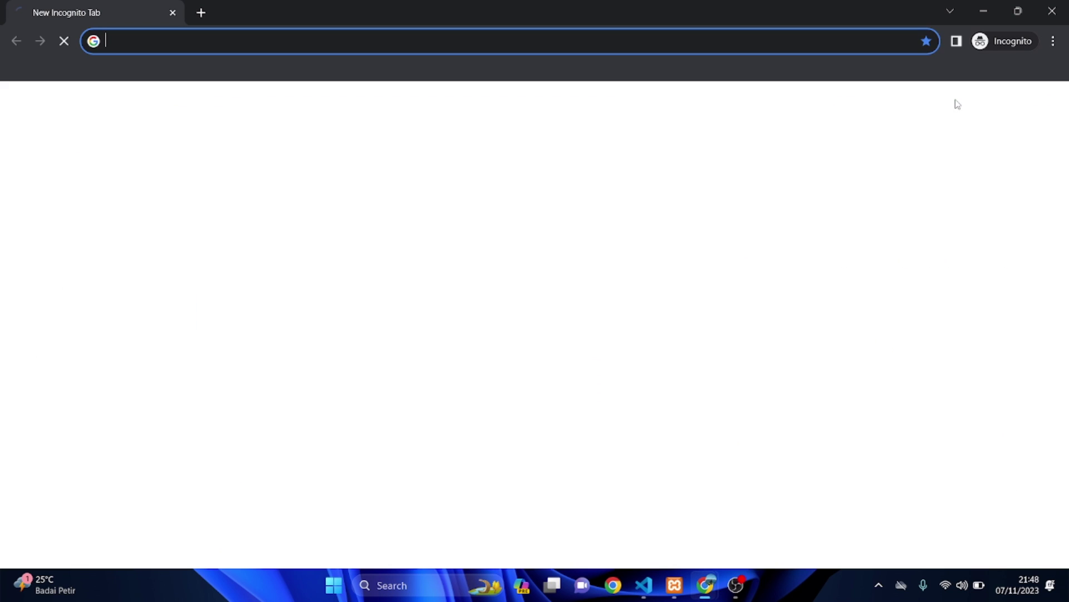
type("127.0.0.1:8000/badaso-dashboard")
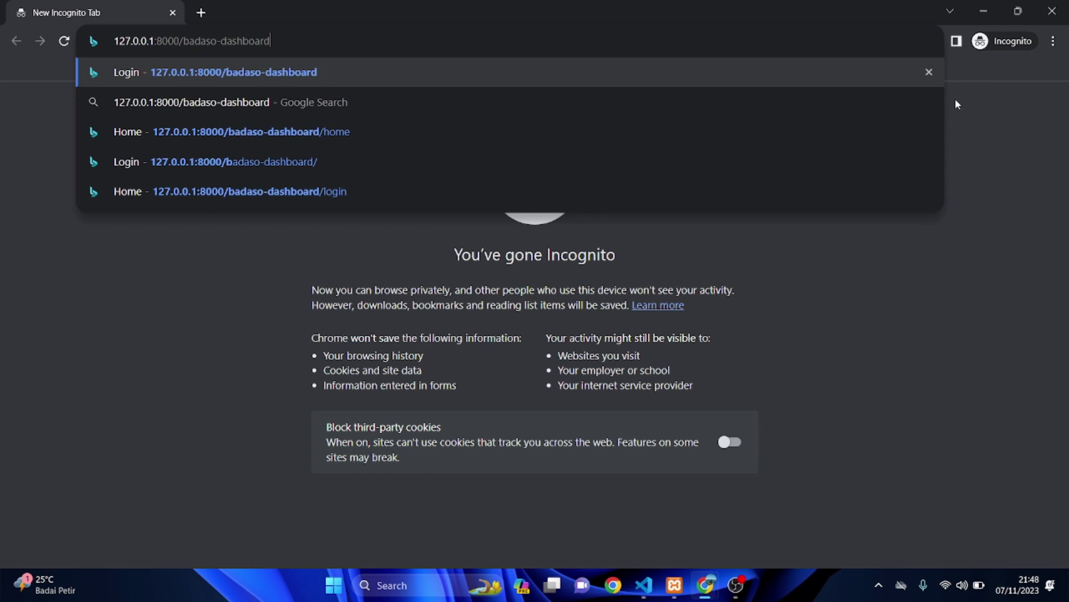
key("Return")
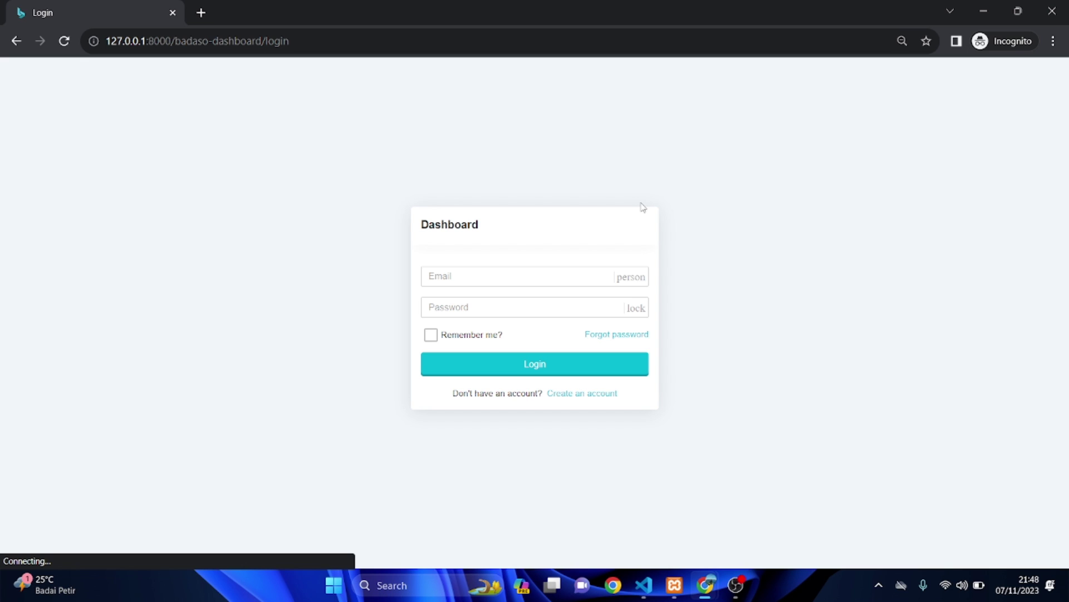
- Log in with the customer's e-mail address and account password
left_click(578, 274)
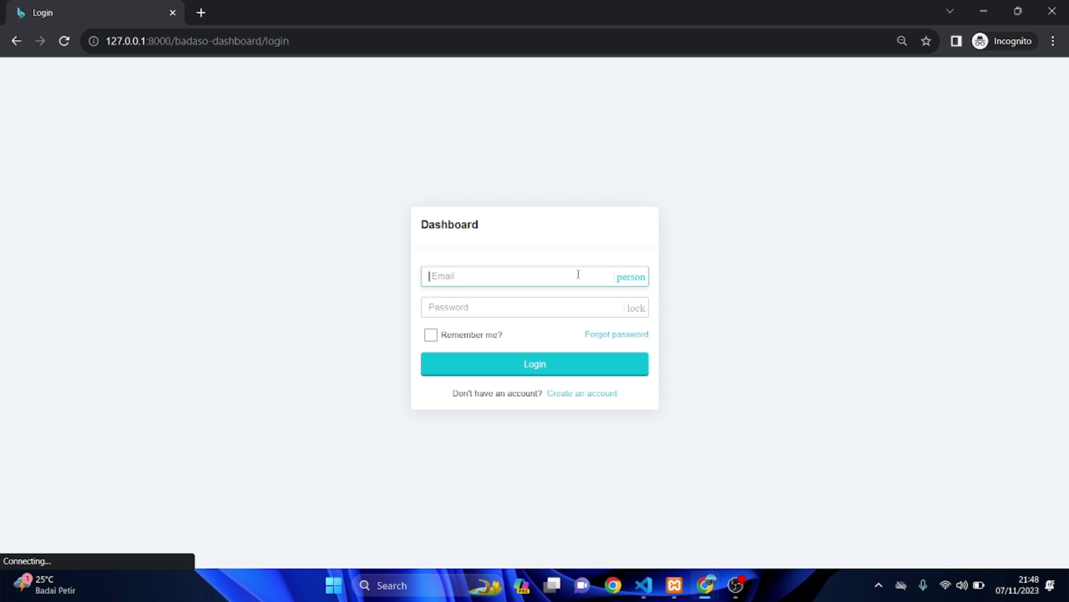
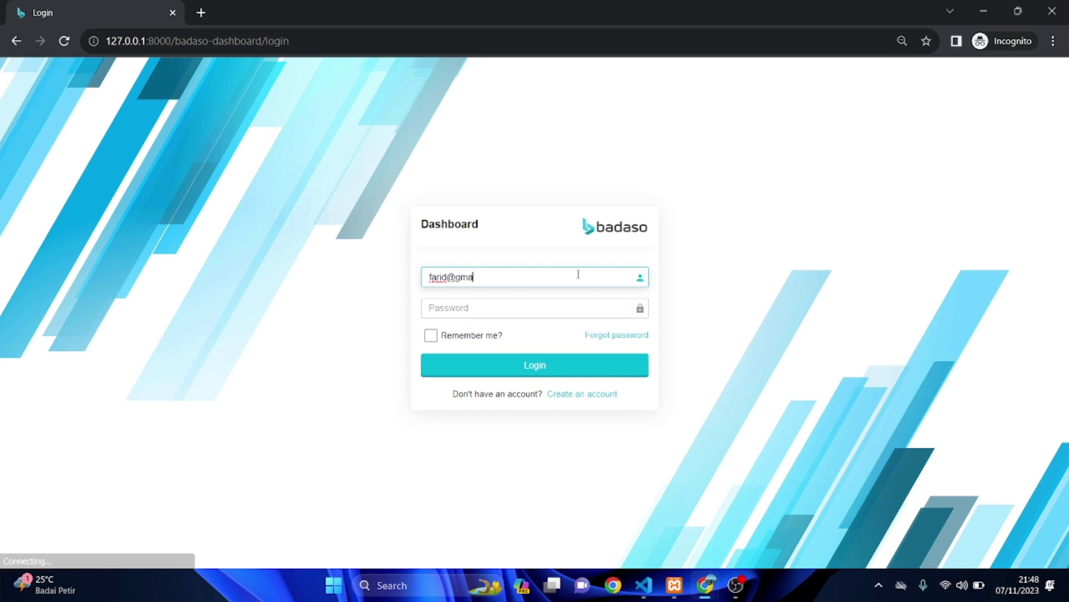
key("Tab")
type("password")
key("Return")
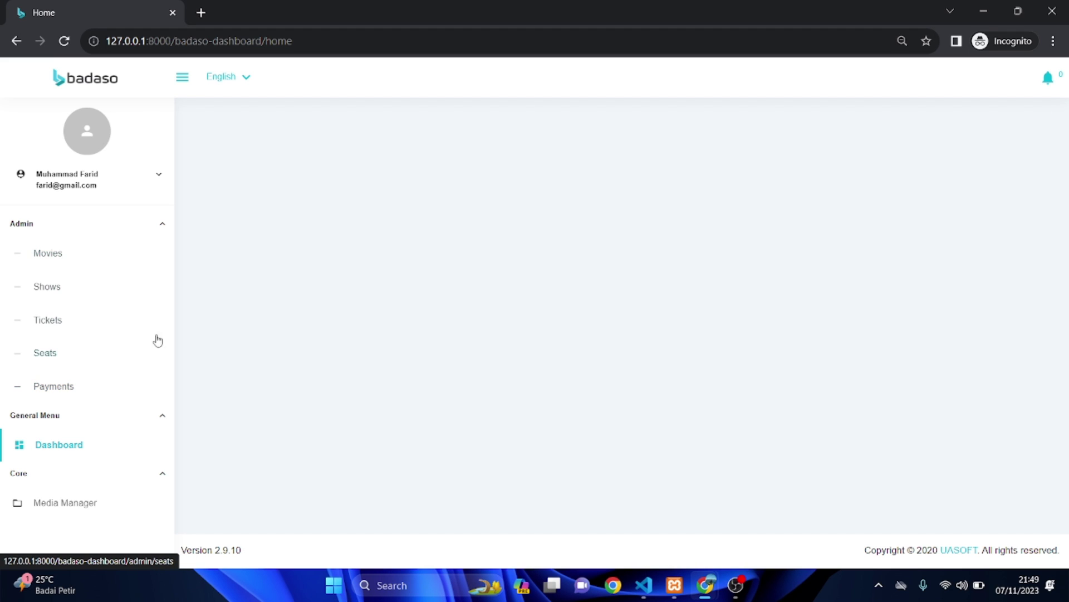
- View the Movies table, then scroll the Seats table to see seat availability
left_click(50, 253)
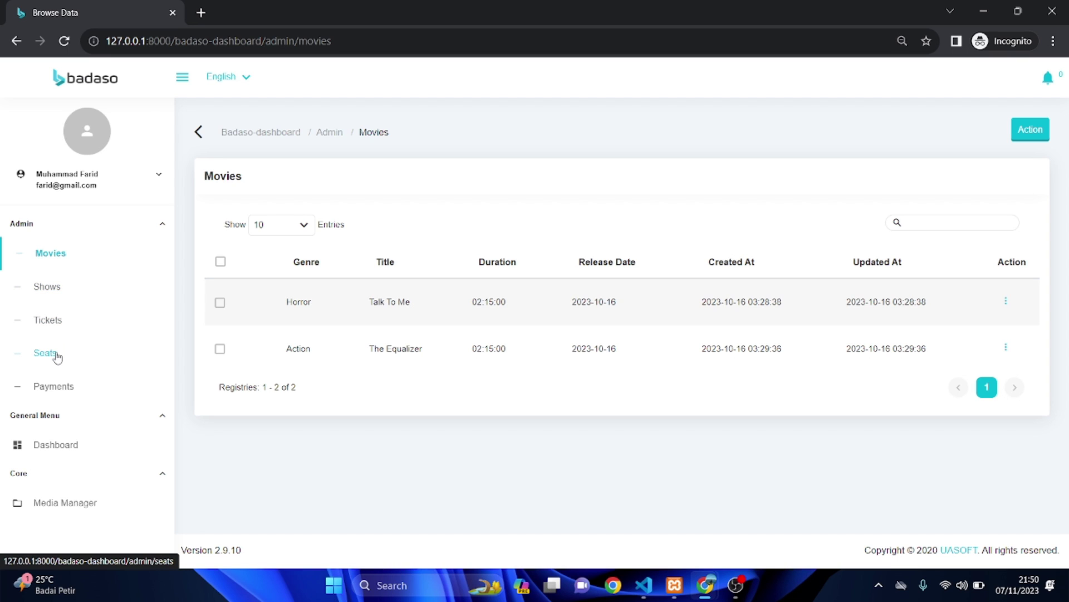
left_click(57, 357)
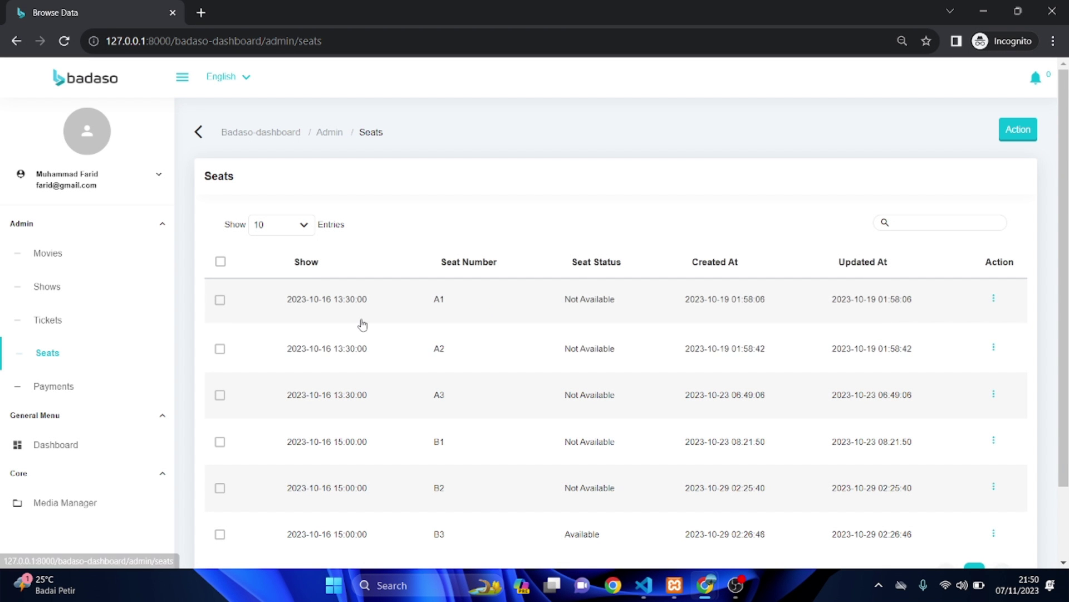
scroll(360, 322, "down", 3)
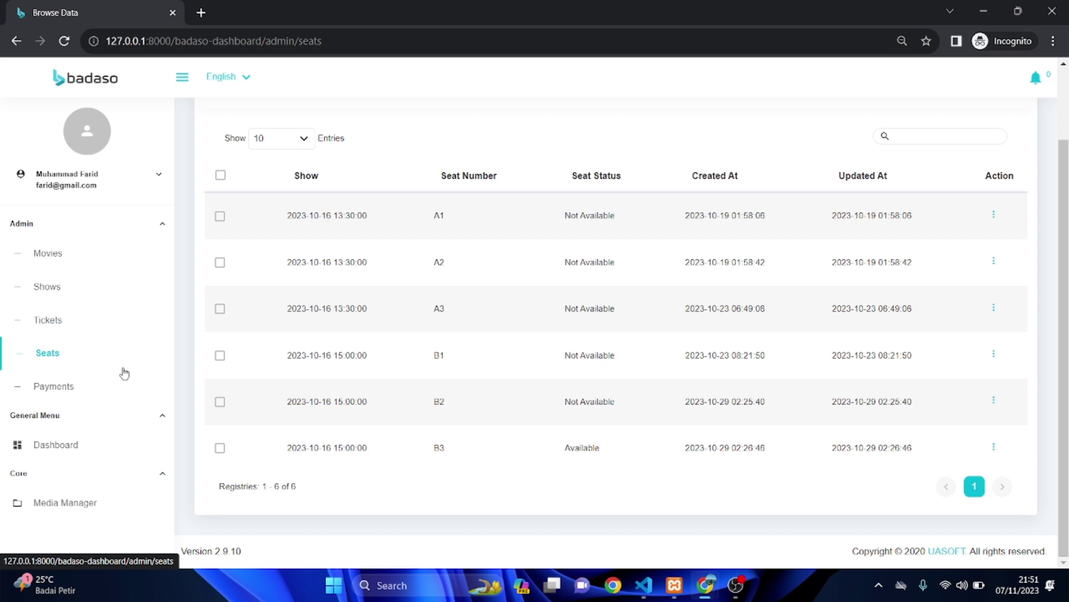
- Start a new ticket with seat A3 and try saving it; it's rejected as taken
left_click(61, 323)
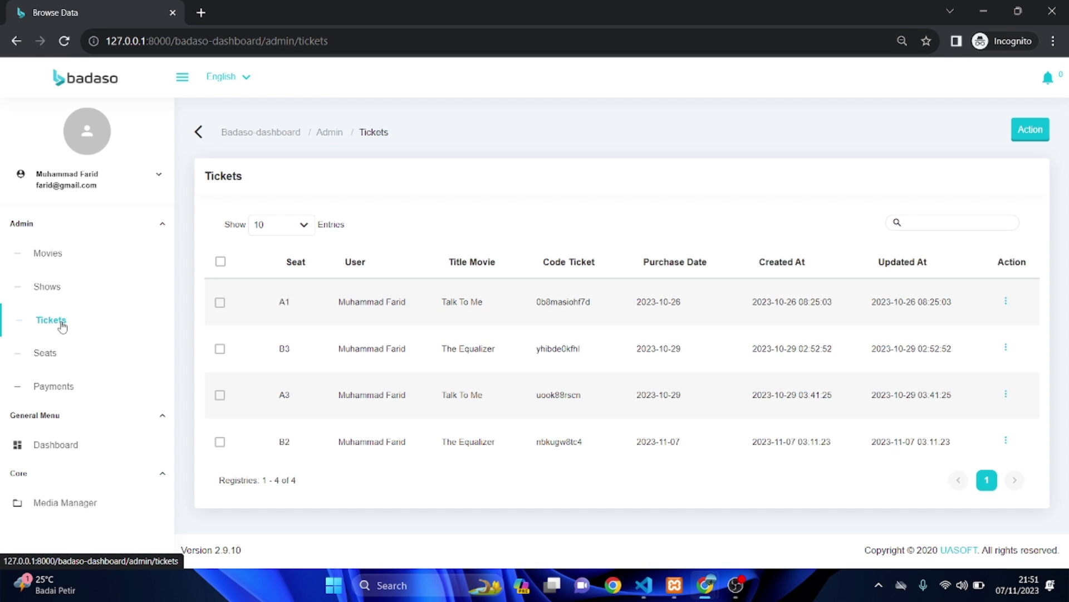
left_click(1009, 131)
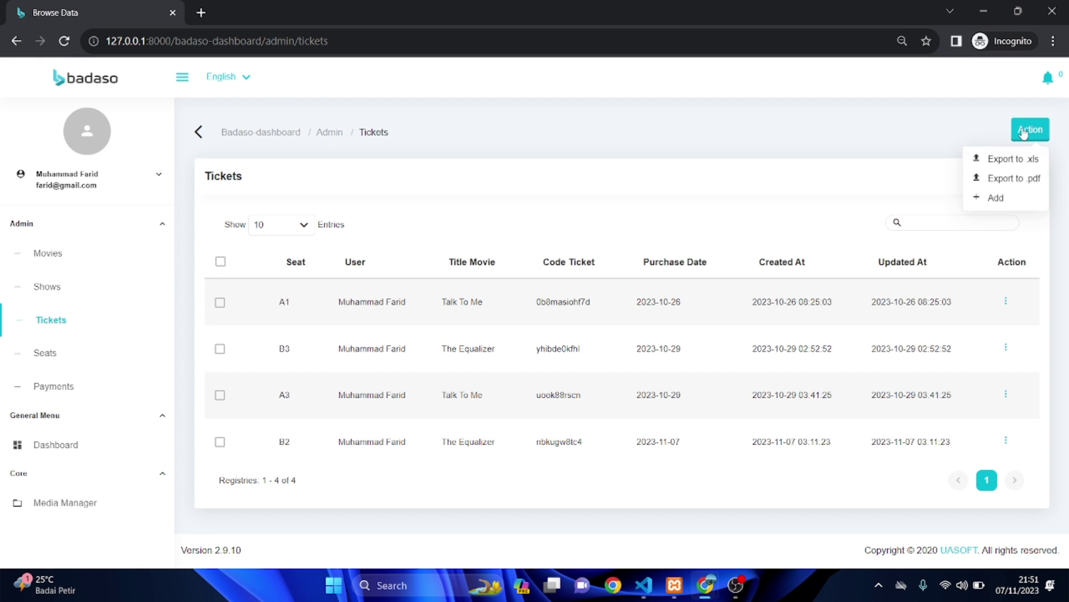
left_click(995, 199)
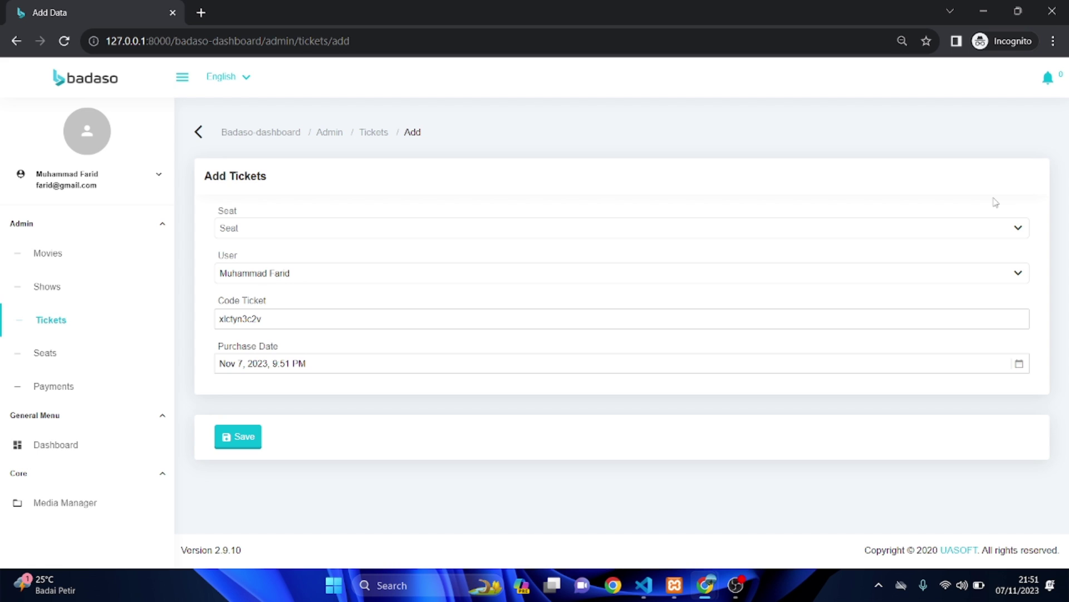
left_click(865, 228)
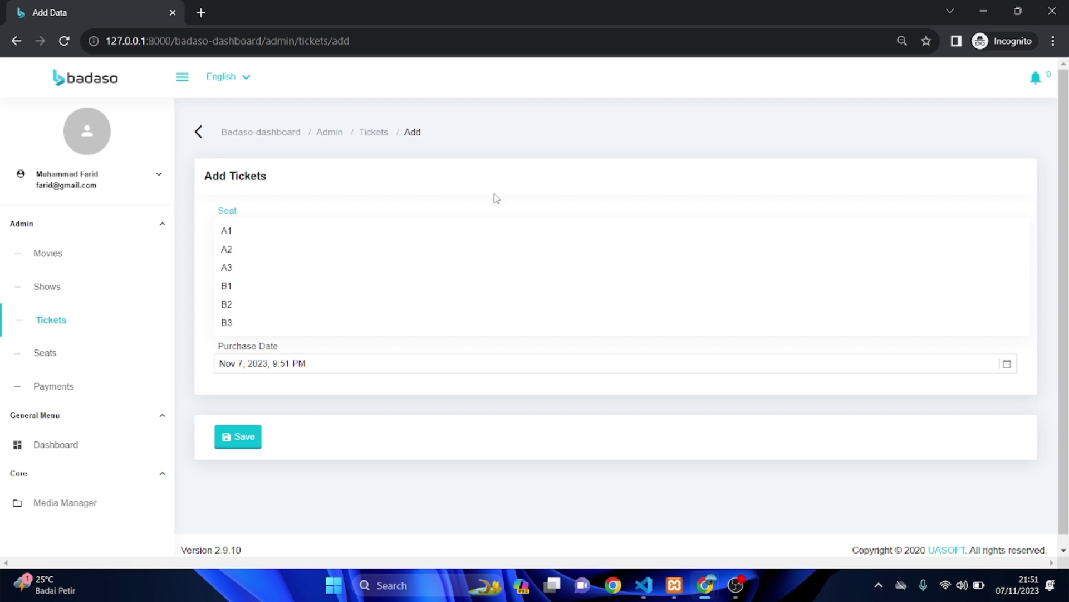
left_click(365, 268)
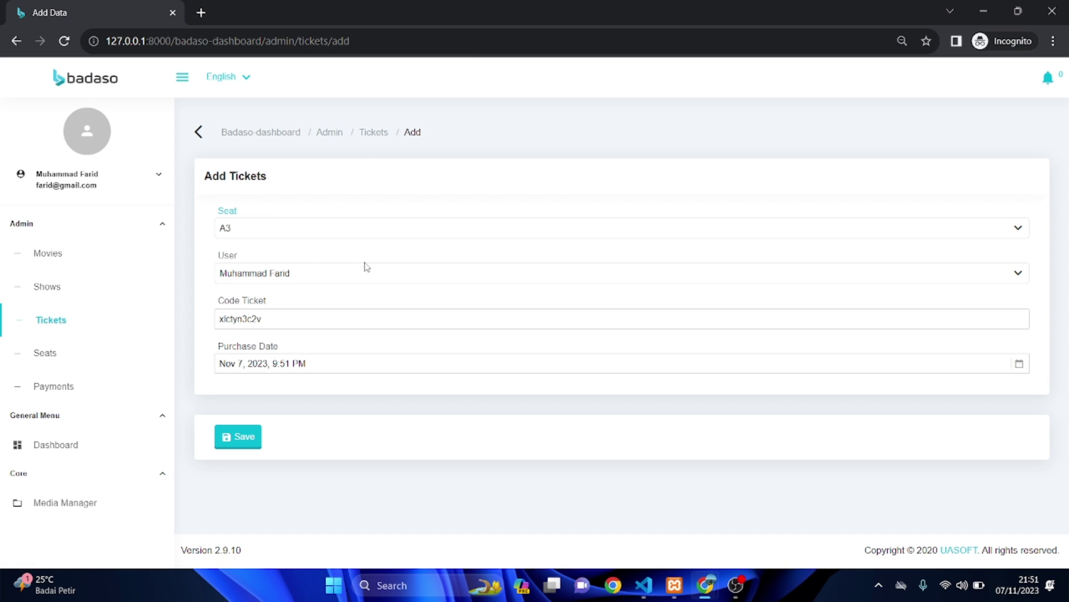
left_click(329, 236)
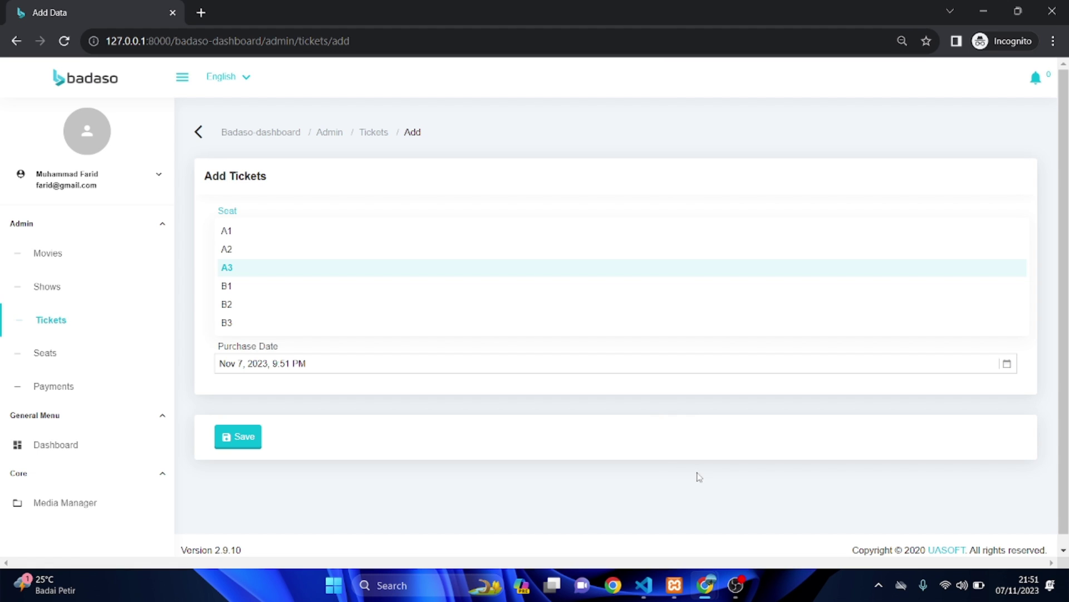
left_click(250, 273)
left_click(239, 438)
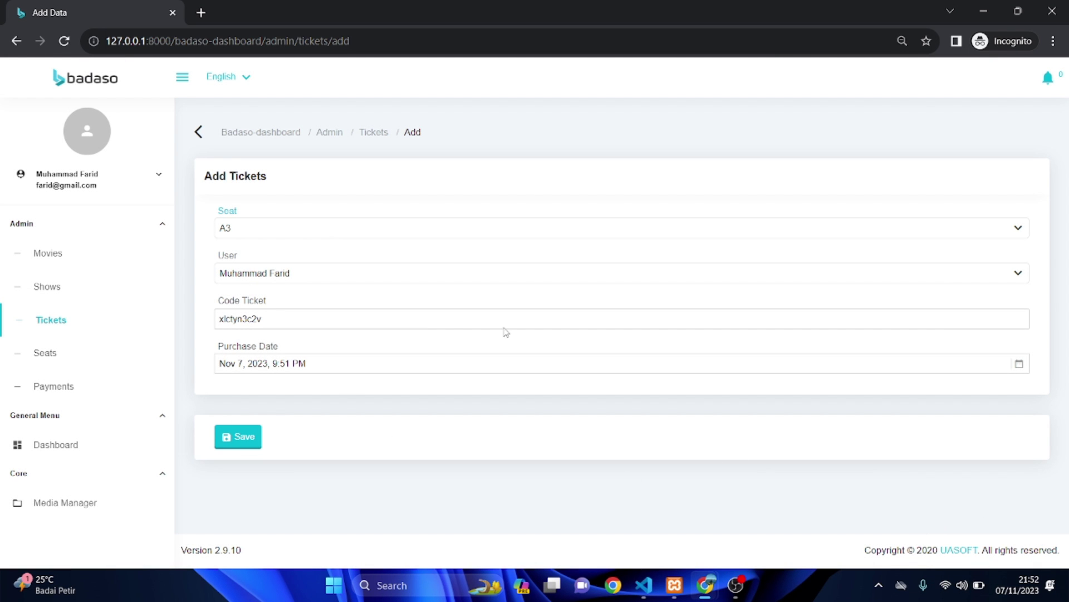
- Switch the ticket's seat to B3 and save it
left_click(286, 239)
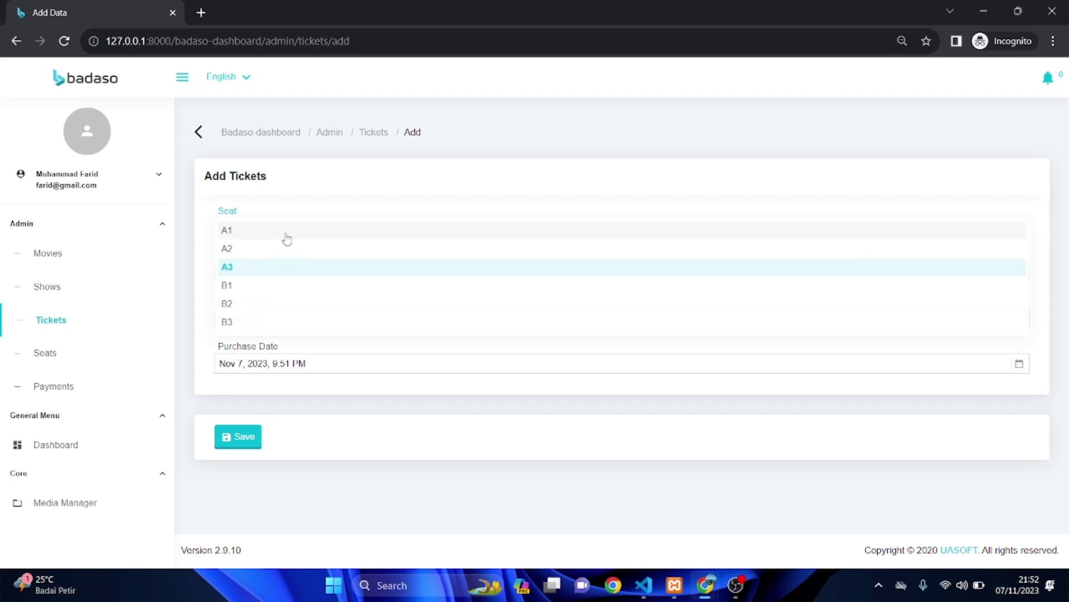
left_click(263, 323)
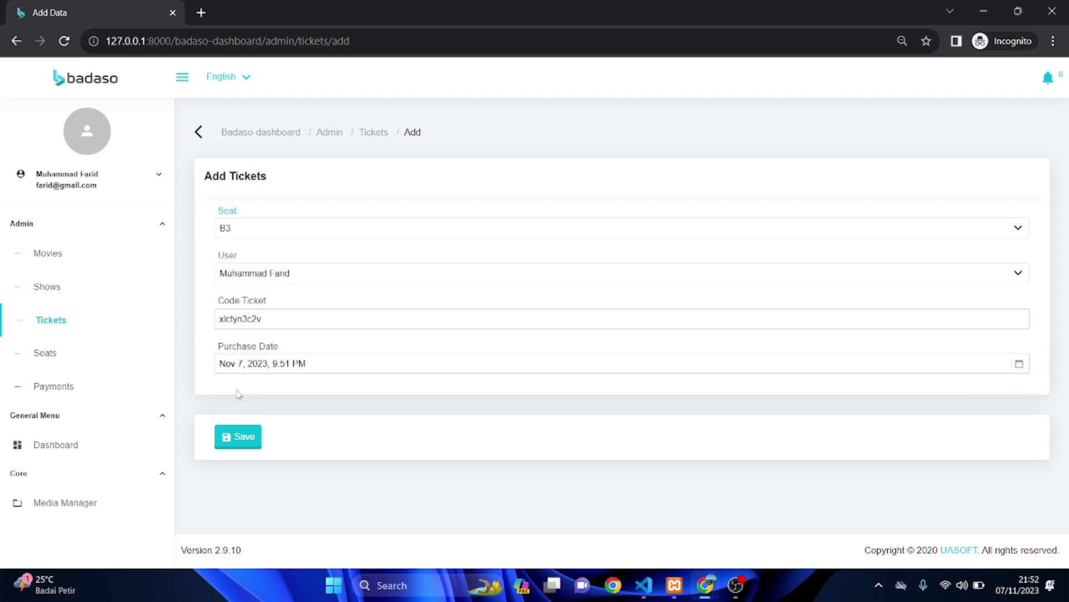
left_click(231, 440)
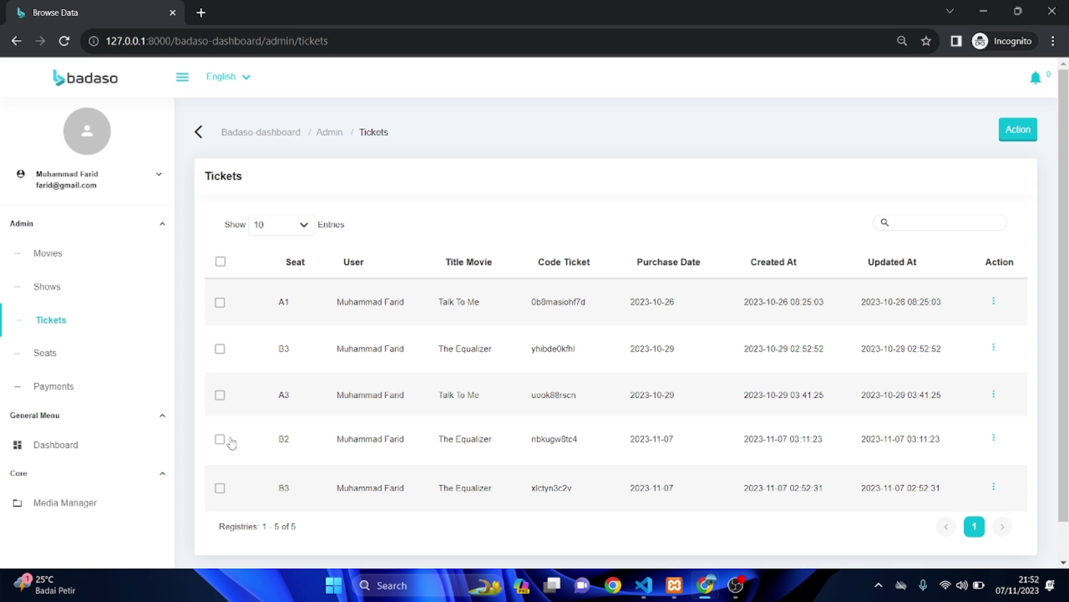
- Confirm the B3 ticket is listed and seat B3 is Not Available, then go to Payments
scroll(436, 435, "down", 1)
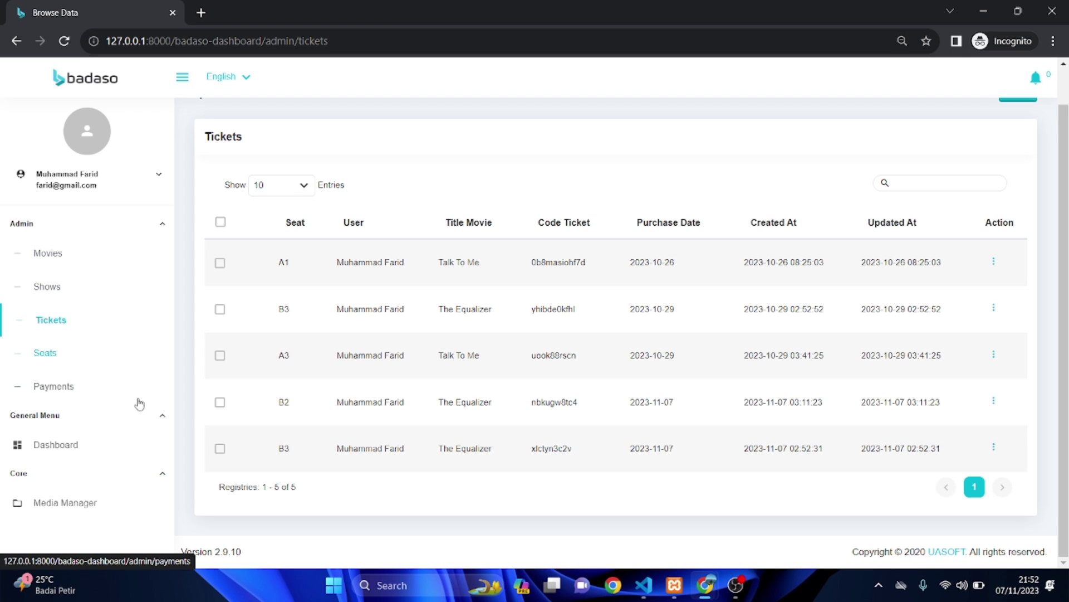
left_click(93, 359)
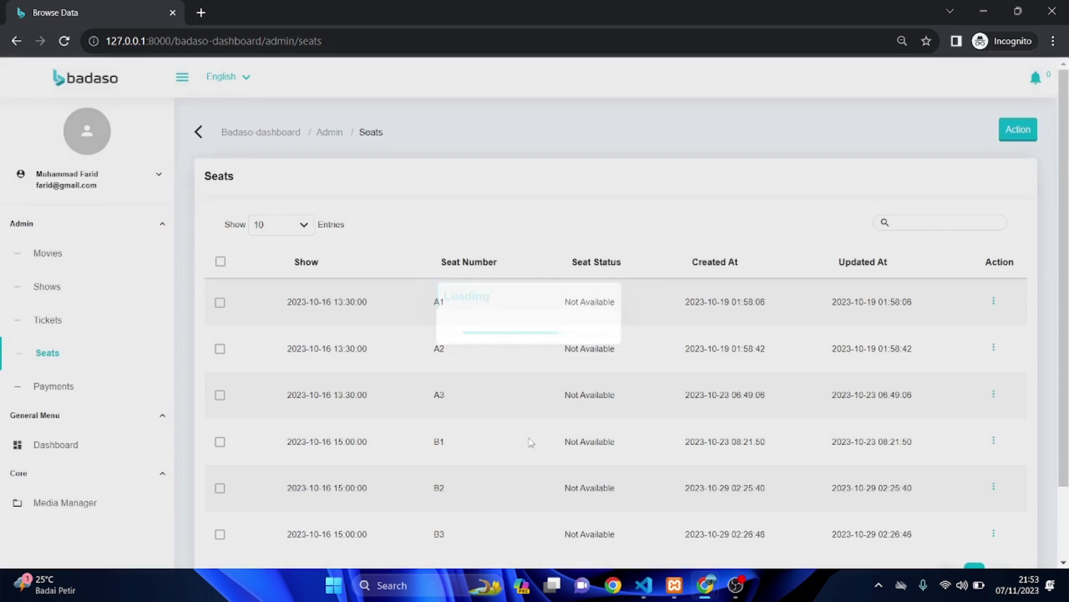
scroll(630, 428, "down", 1)
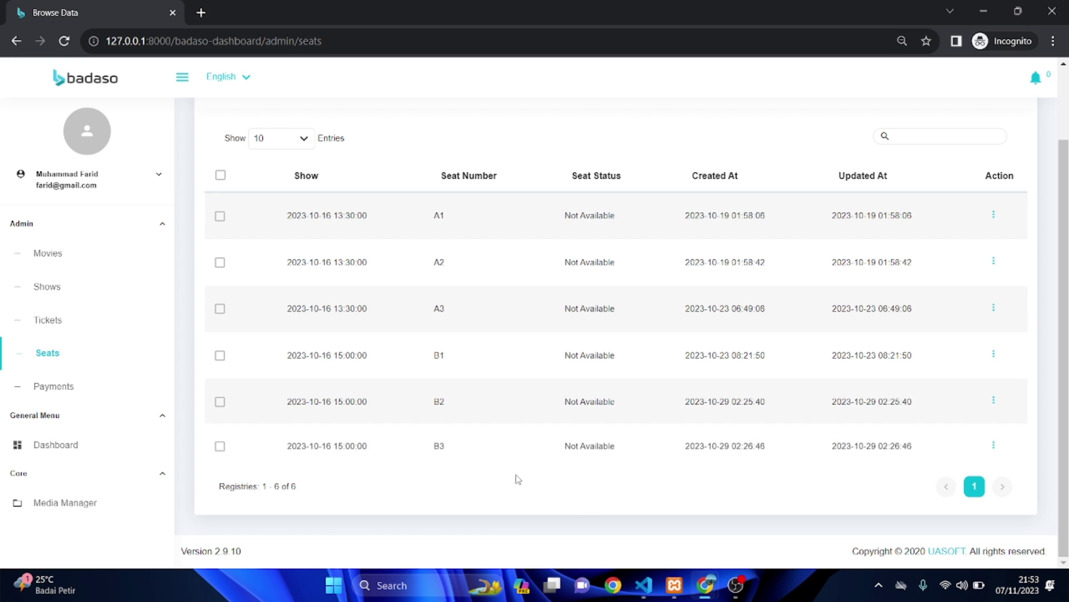
left_click(77, 391)
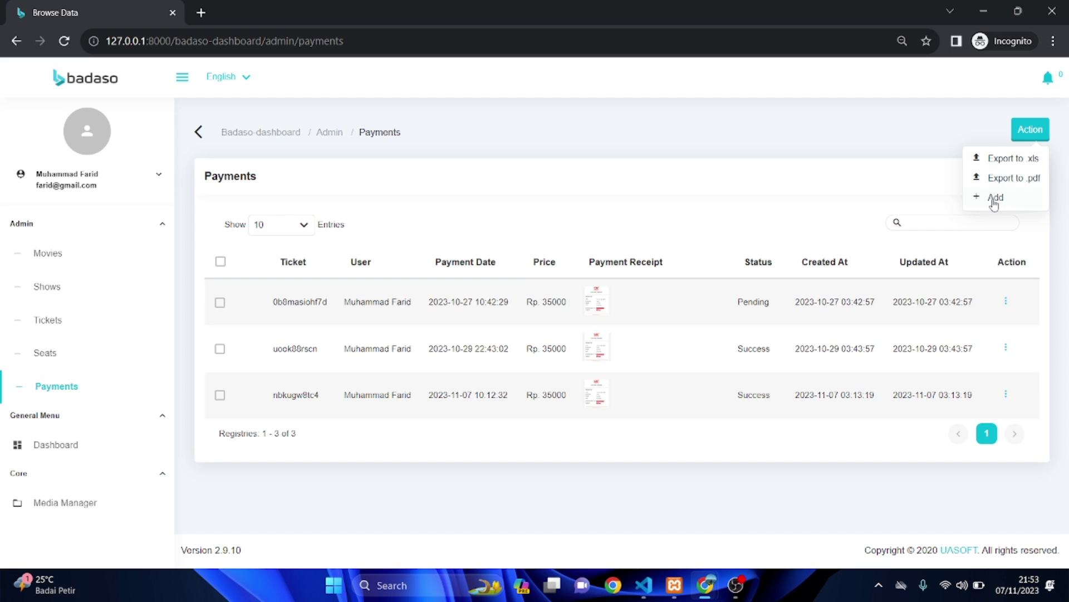
- Choose Add from the Payments Action menu to open the Add Payments form
left_click(995, 198)
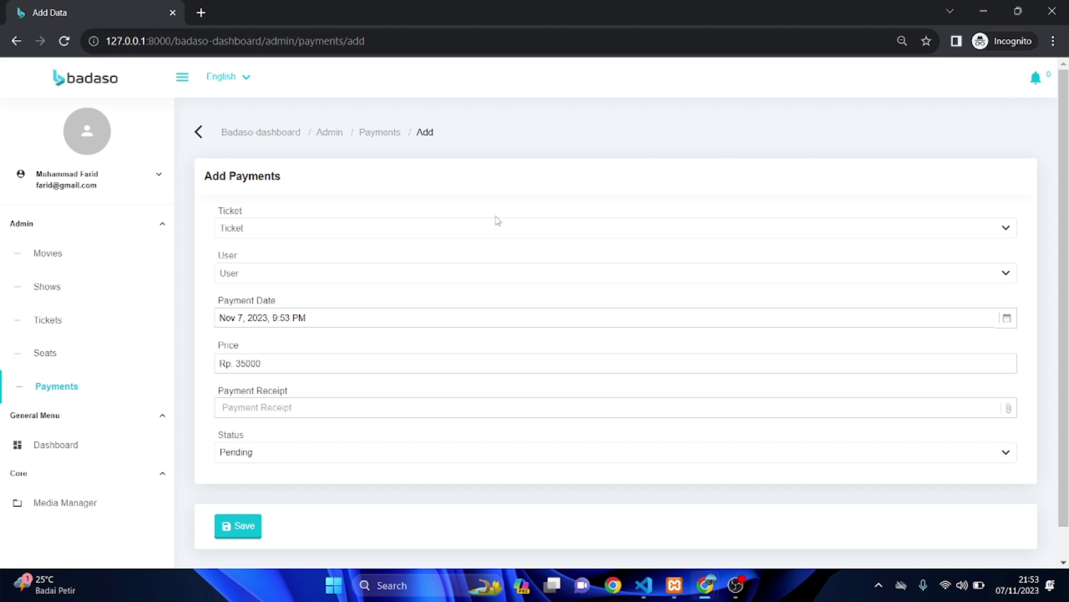
- Select ticket xlctyn3c2v for the new payment
left_click(484, 229)
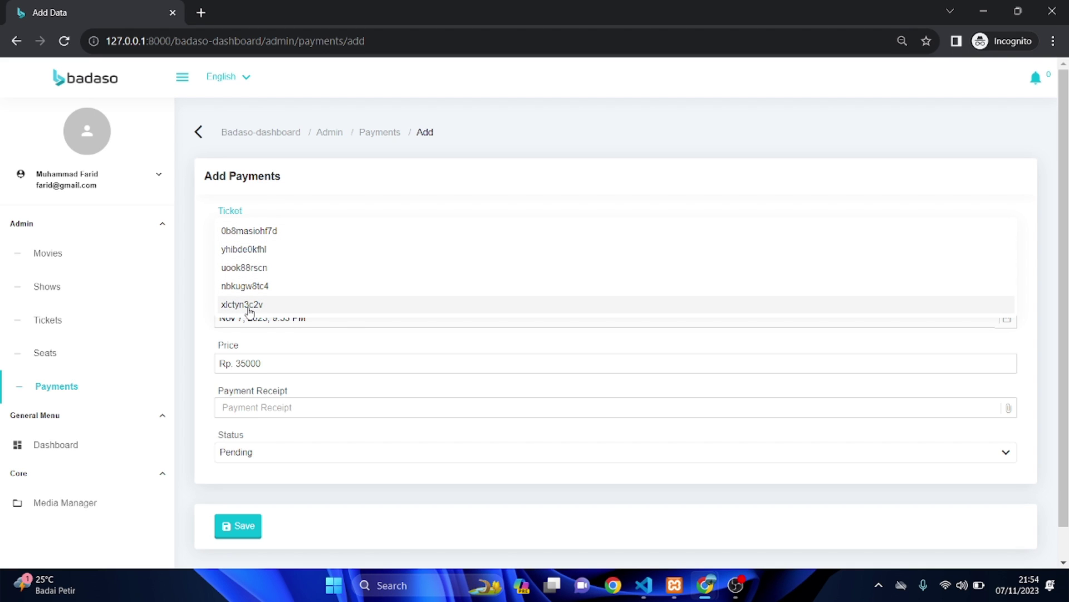
left_click(249, 305)
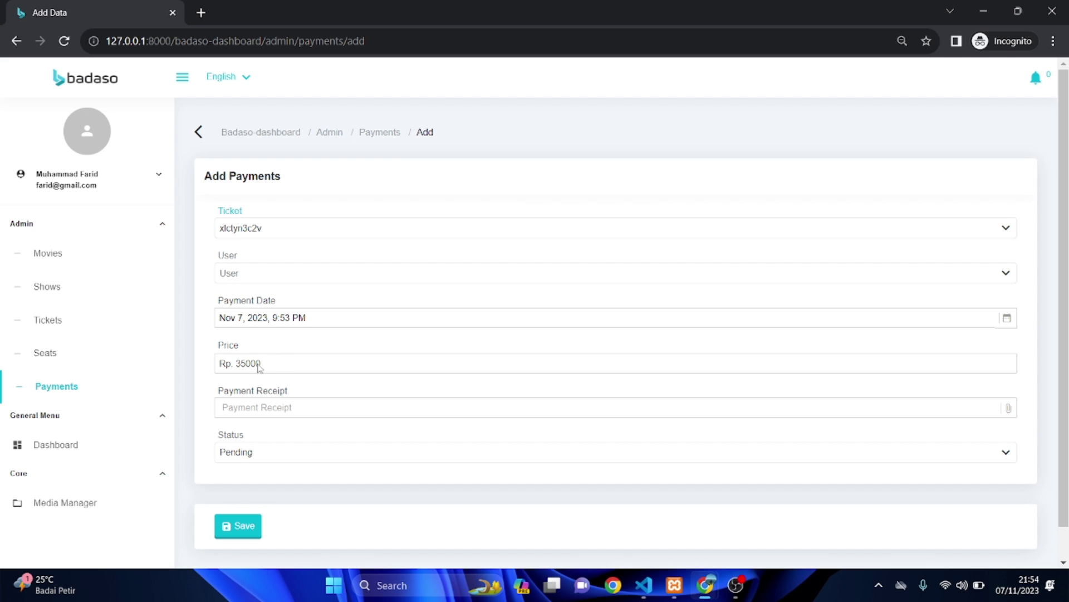
left_click(275, 411)
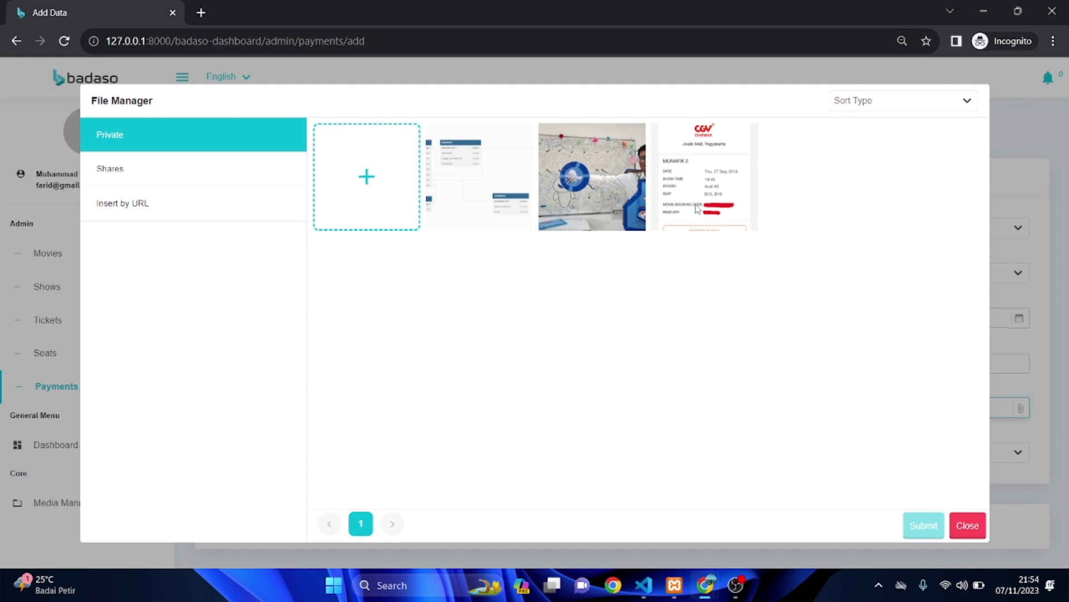
- Attach the CGV receipt image bukti pembayaran.png as the payment receipt
left_click(697, 209)
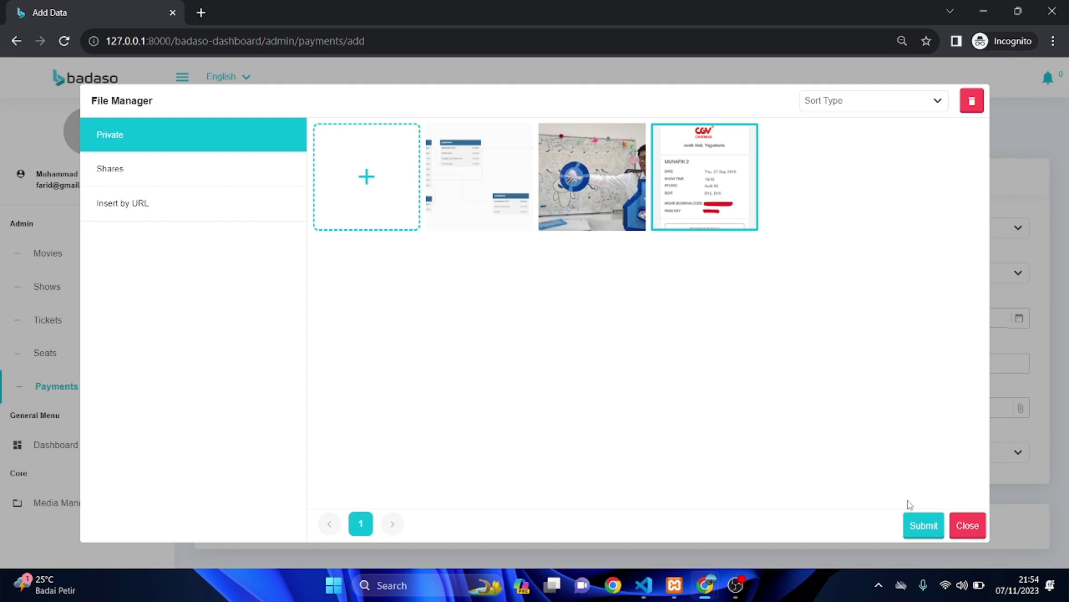
left_click(931, 526)
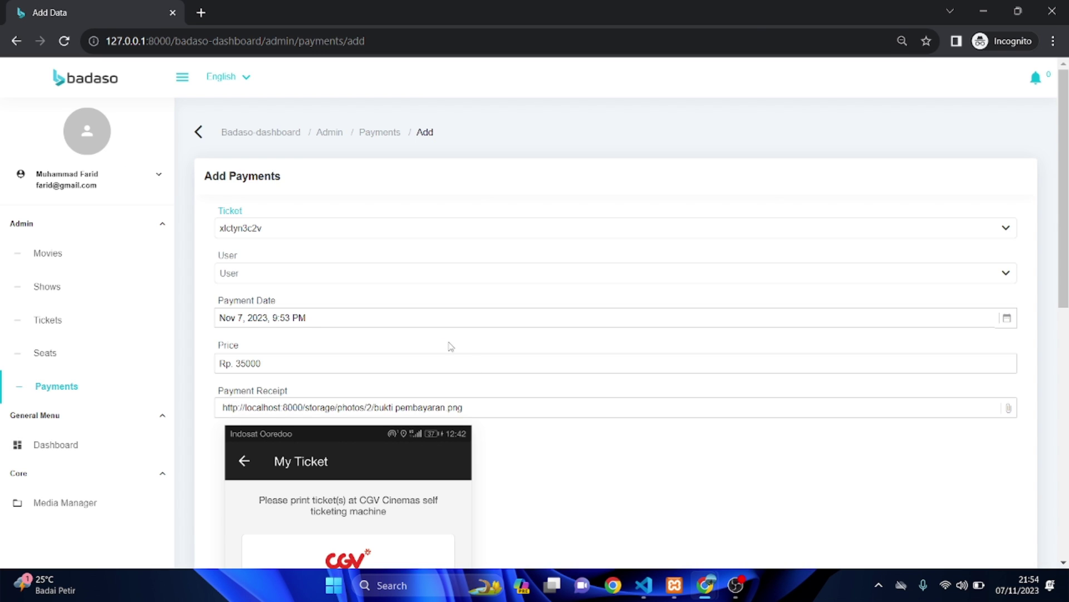
scroll(452, 347, "down", 9)
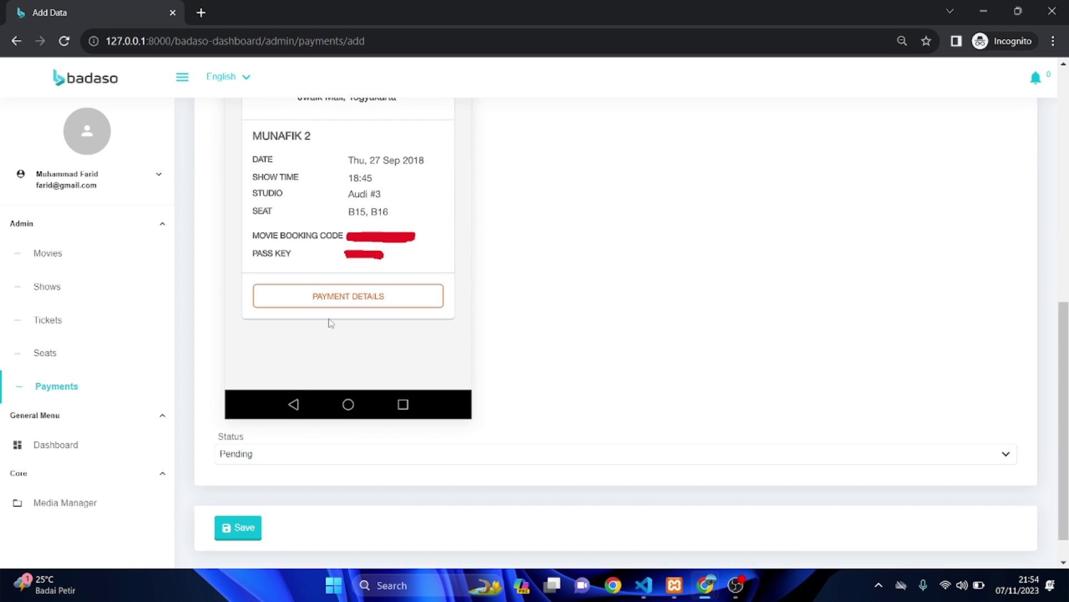
scroll(345, 331, "up", 10)
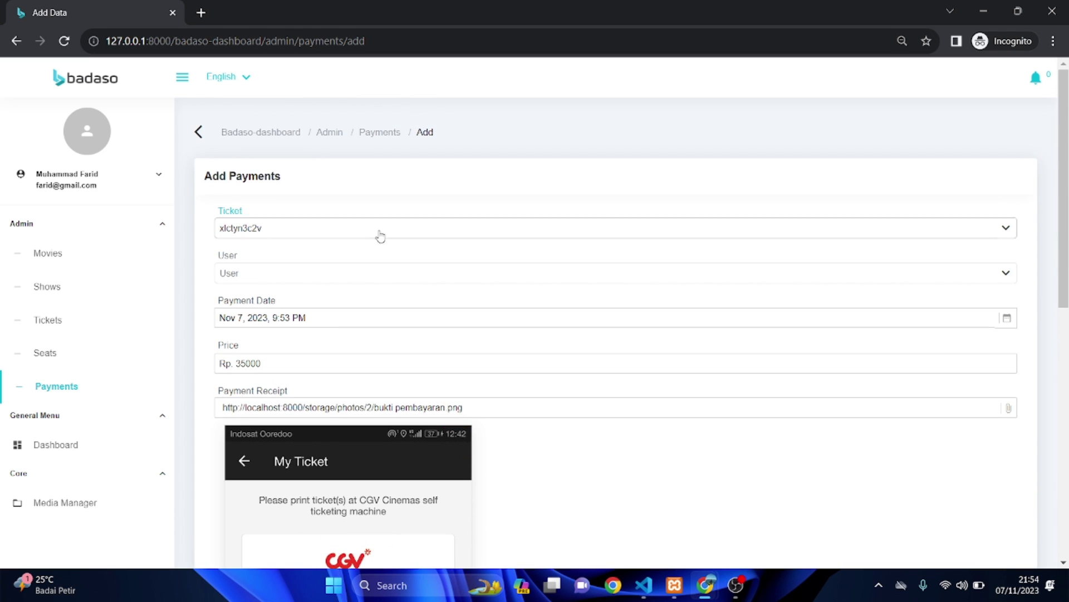
scroll(376, 233, "down", 1)
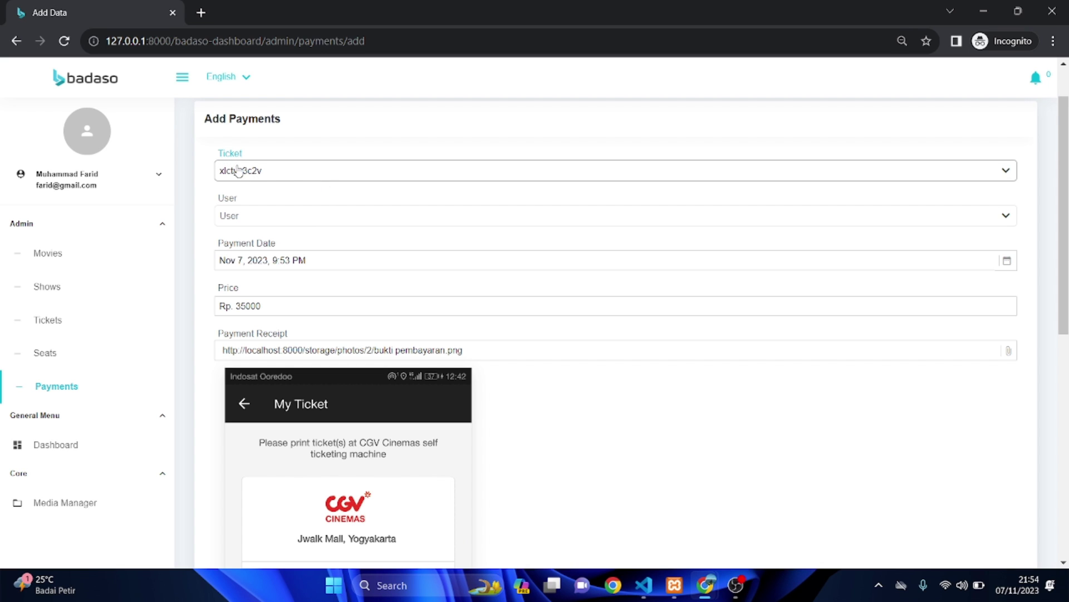
- Recheck that ticket xlctyn3c2v is selected and submit the Pending Rp. 35000 payment
left_click(256, 172)
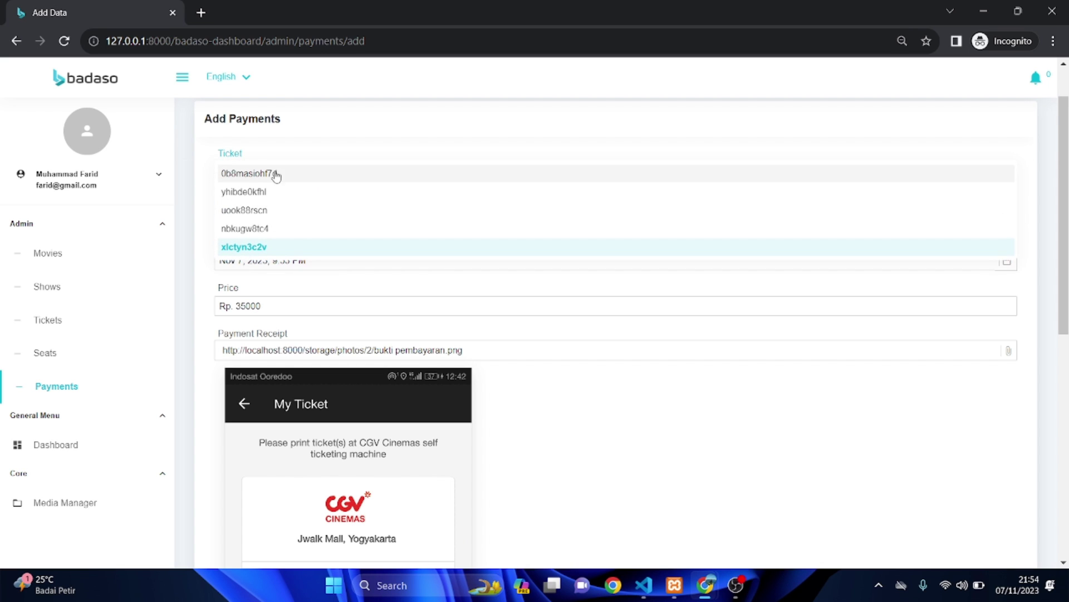
left_click(359, 160)
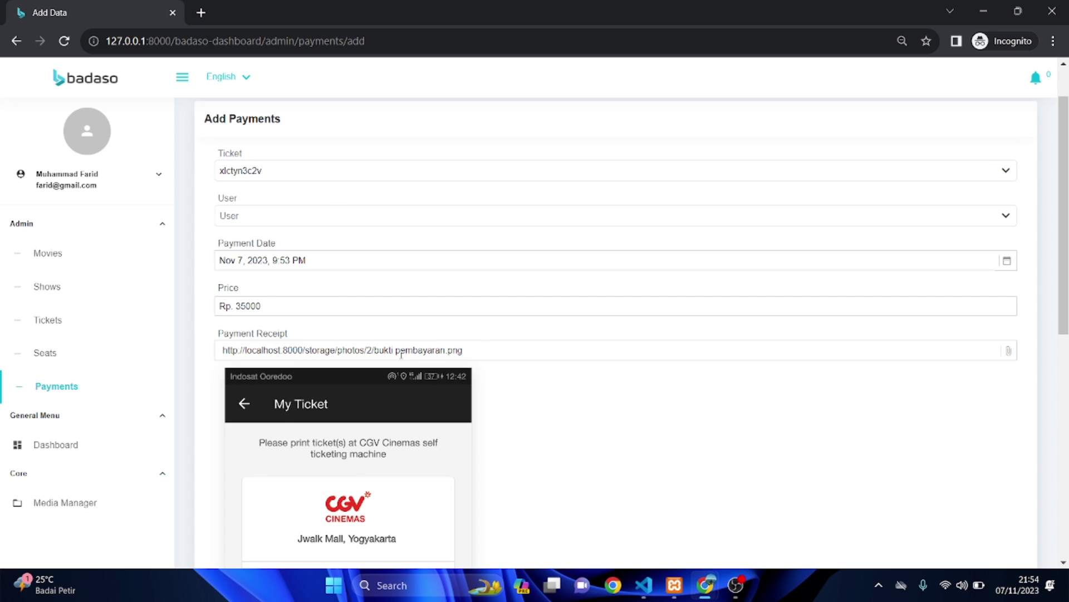
scroll(401, 357, "down", 7)
scroll(401, 357, "up", 5)
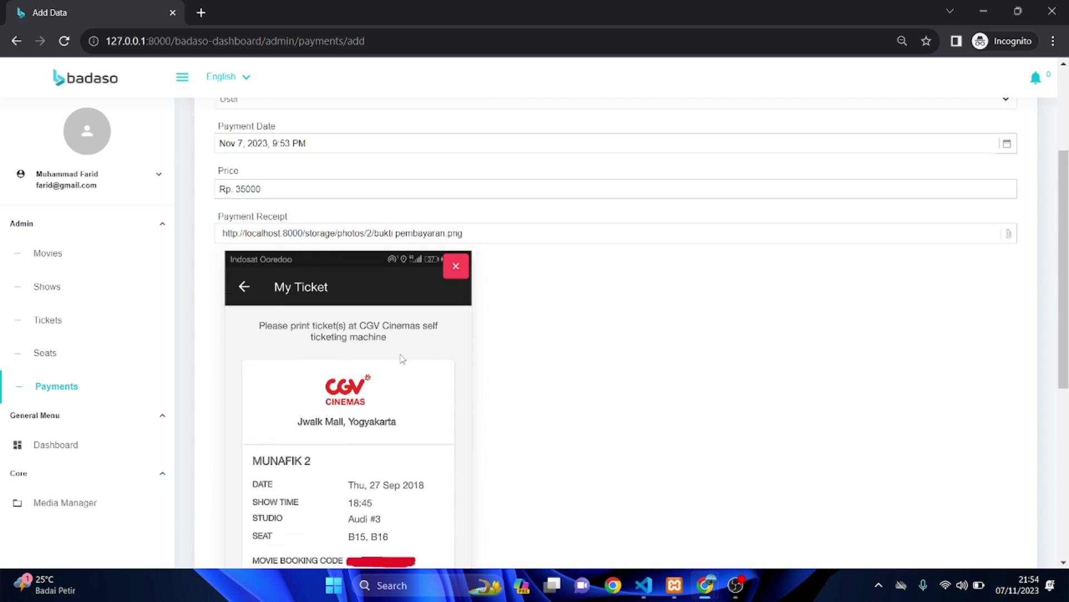
scroll(402, 359, "up", 3)
double_click(283, 224)
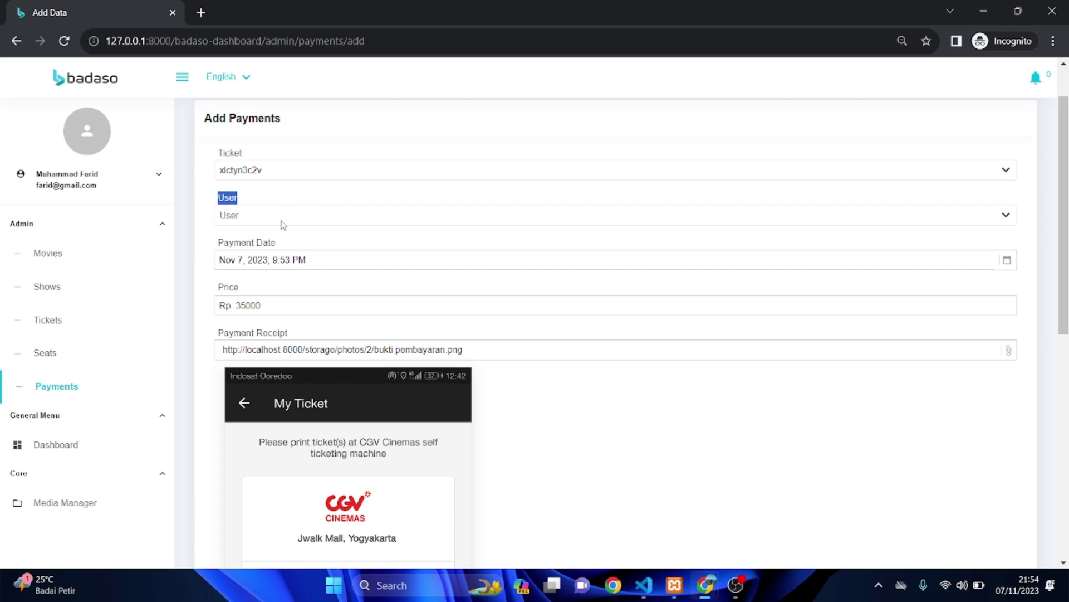
double_click(293, 261)
scroll(293, 262, "down", 1)
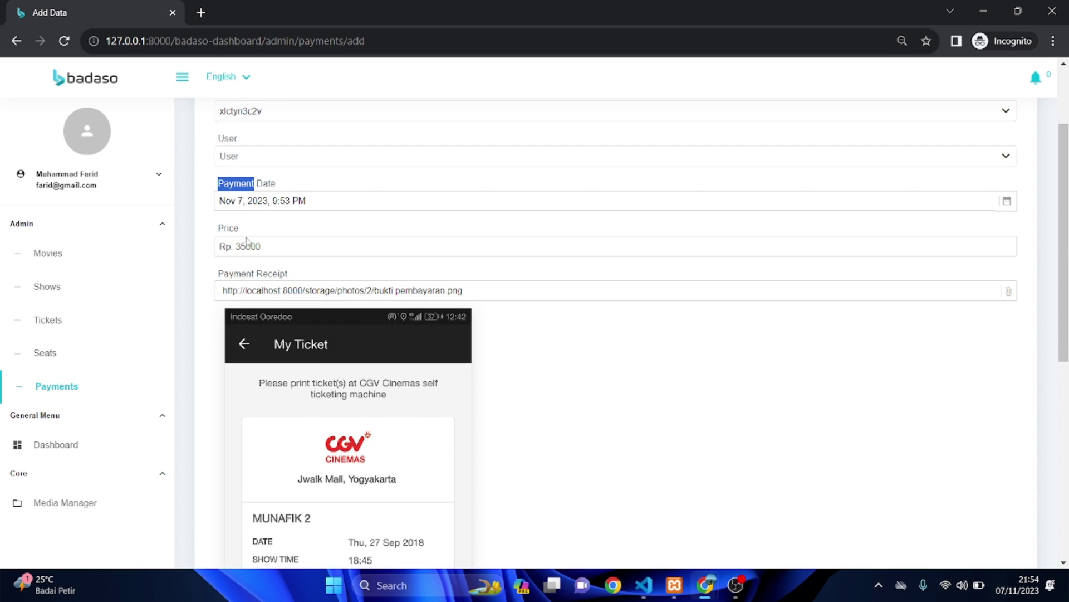
double_click(228, 228)
scroll(245, 243, "down", 7)
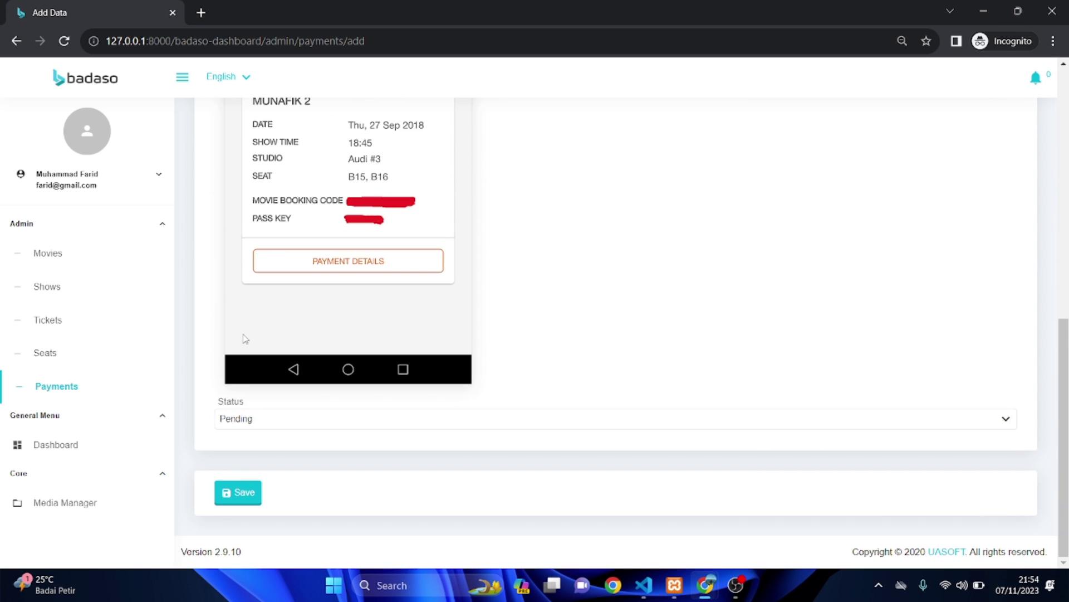
double_click(236, 421)
- Save the new Rp. 35000 payment for ticket xlctyn3c2v so it appears as Pending
left_click(238, 493)
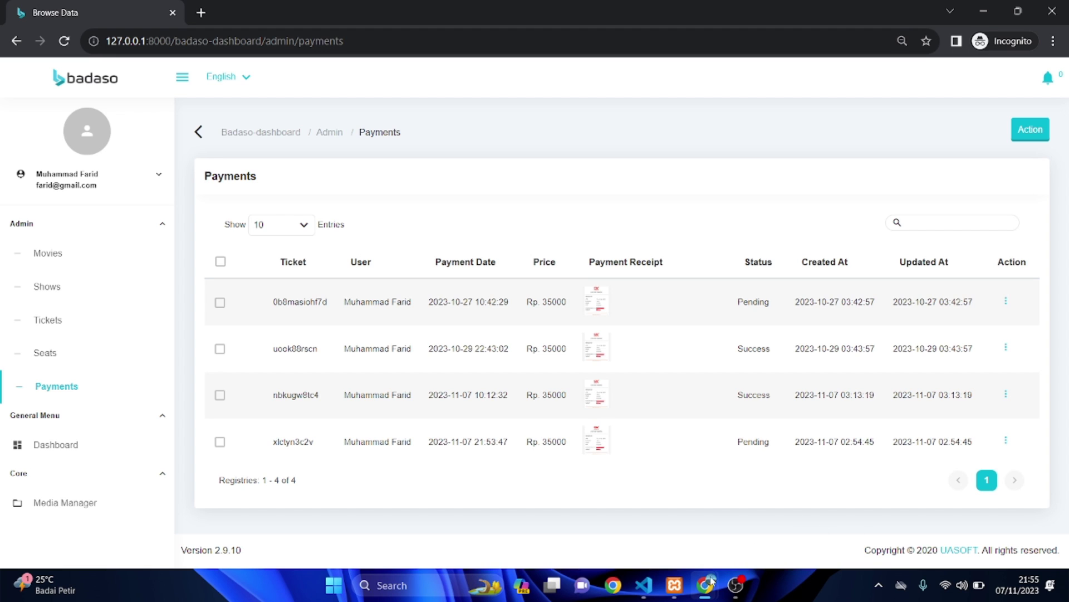
- Return to the admin browser window and reload Payments to show the new Pending xlctyn3c2v entry
mouse_move(706, 588)
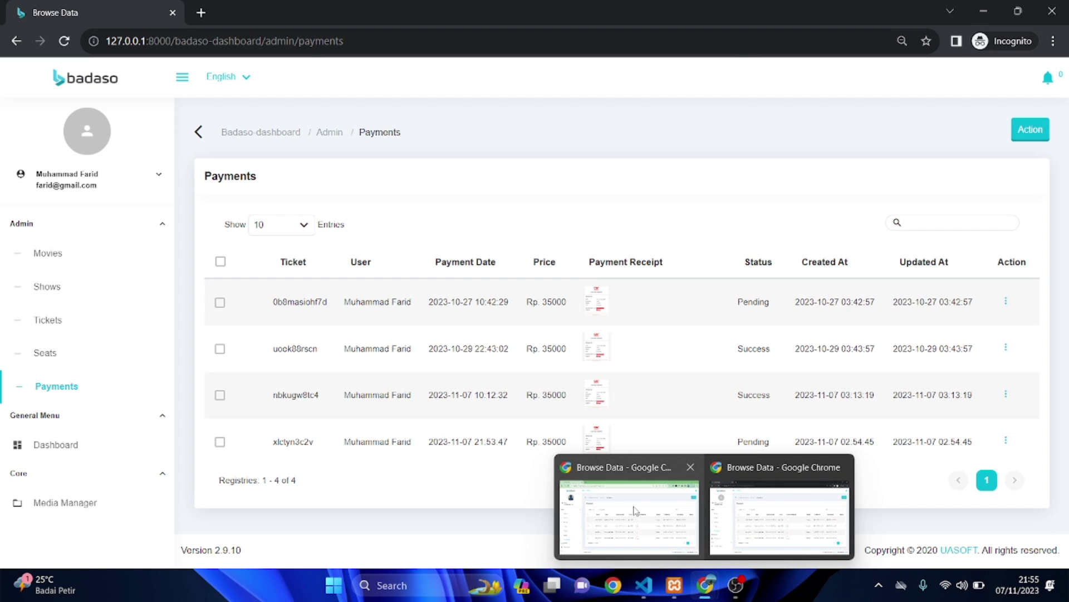
left_click(633, 511)
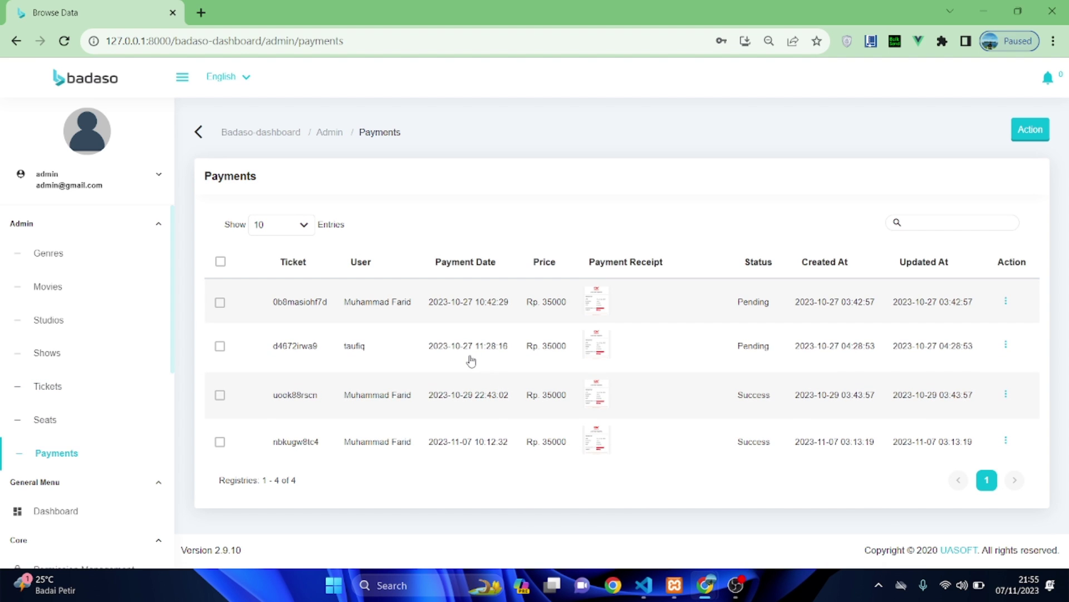
key("F5")
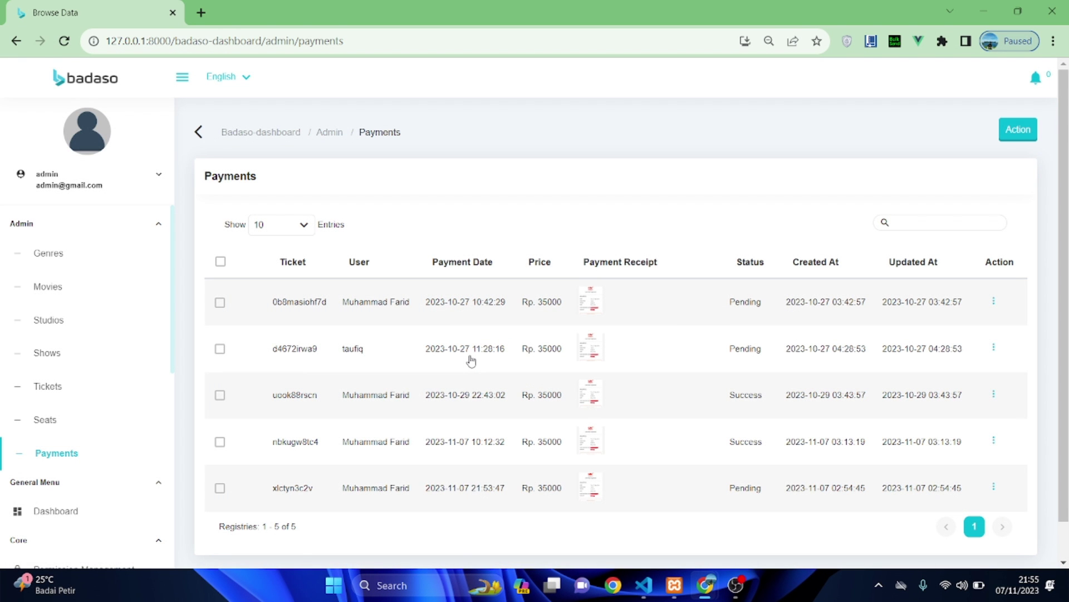
scroll(471, 361, "down", 1)
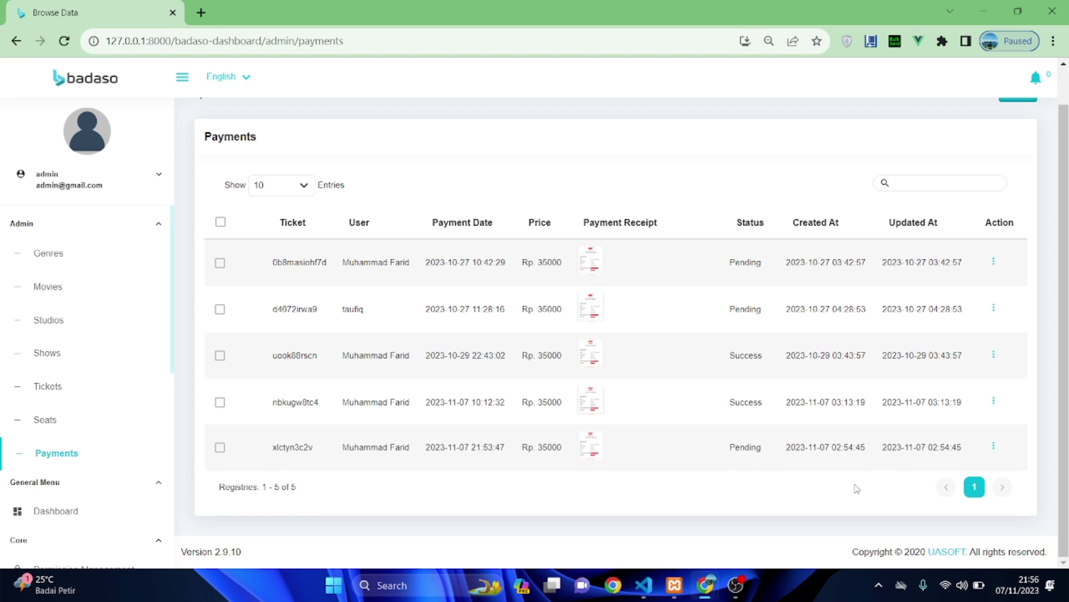
- Edit the xlctyn3c2v payment from its Action menu, set Status to Success, and update it
left_click(994, 447)
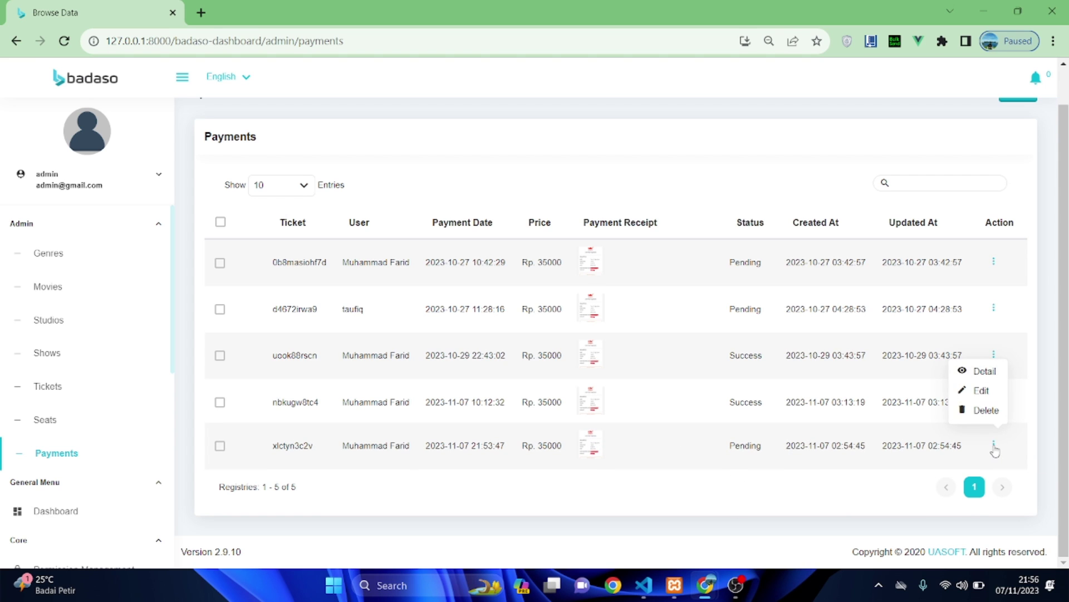
left_click(981, 393)
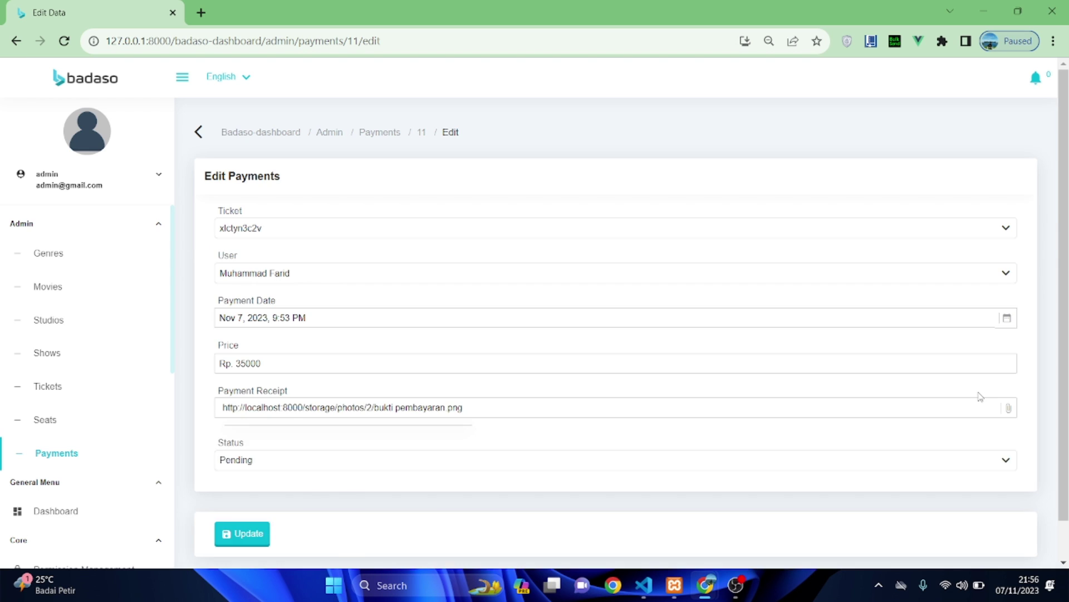
left_click_drag(840, 414, 980, 503)
left_click_drag(953, 456, 1028, 409)
left_click(1028, 409)
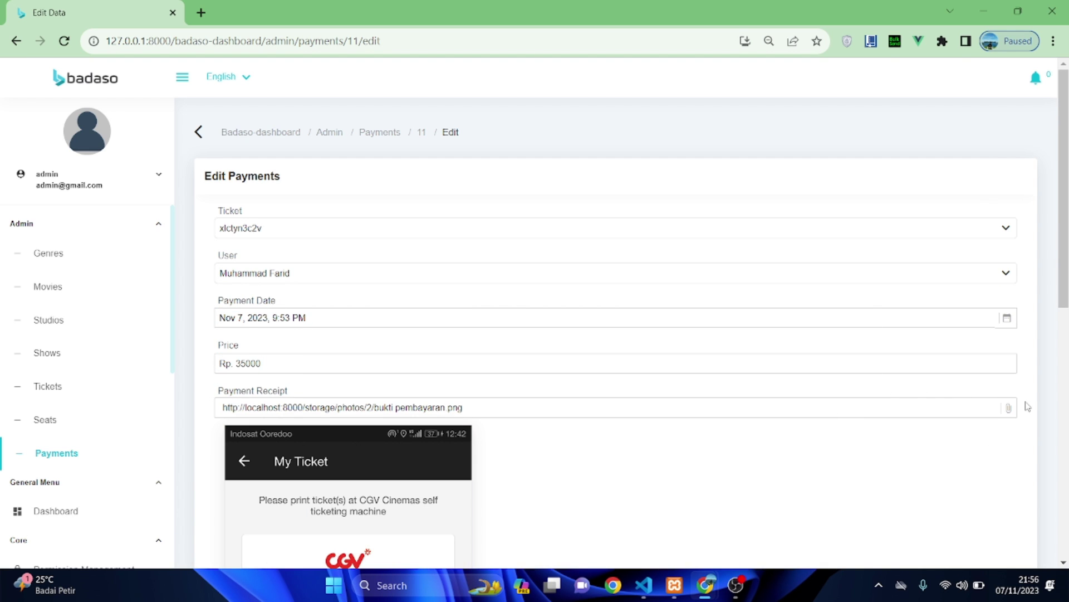
scroll(763, 372, "down", 8)
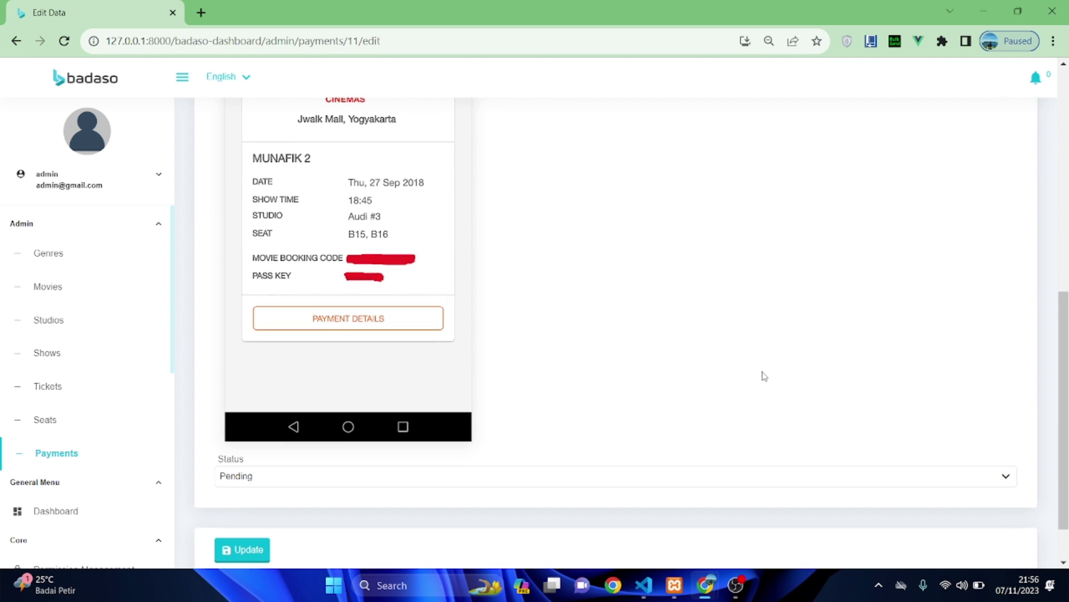
left_click(298, 478)
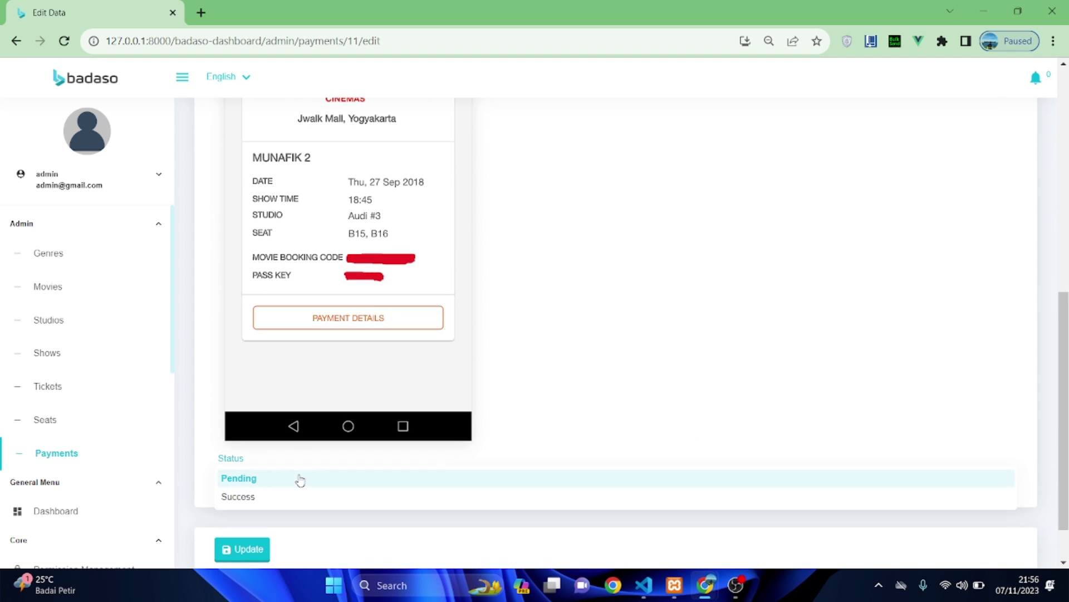
left_click(278, 498)
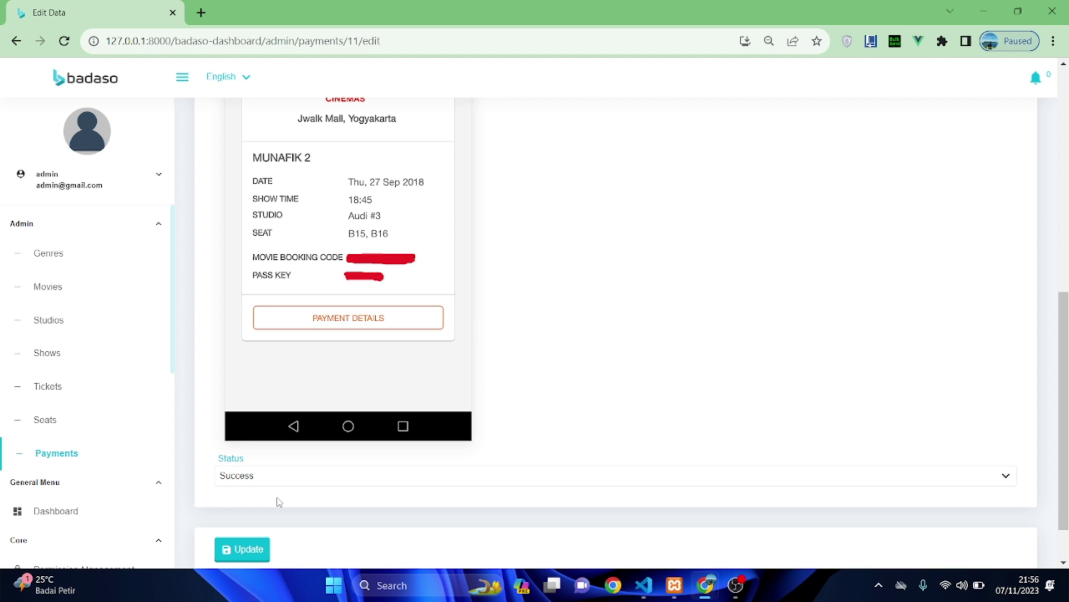
left_click(257, 551)
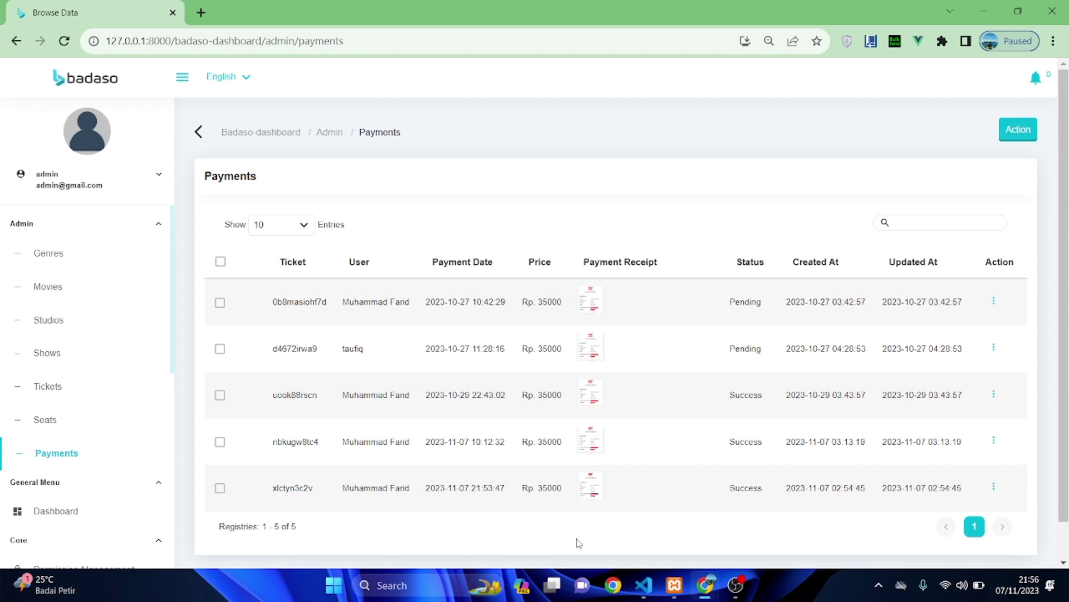
- Return to the incognito user window and reload its Payments page to refresh xlctyn3c2v's status
scroll(579, 543, "down", 1)
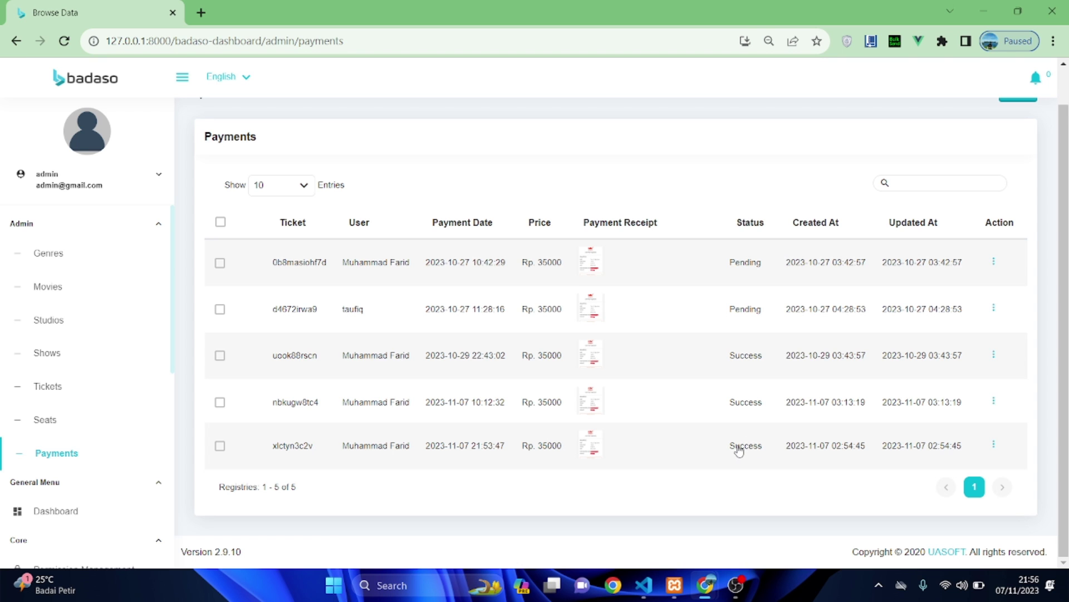
mouse_move(705, 585)
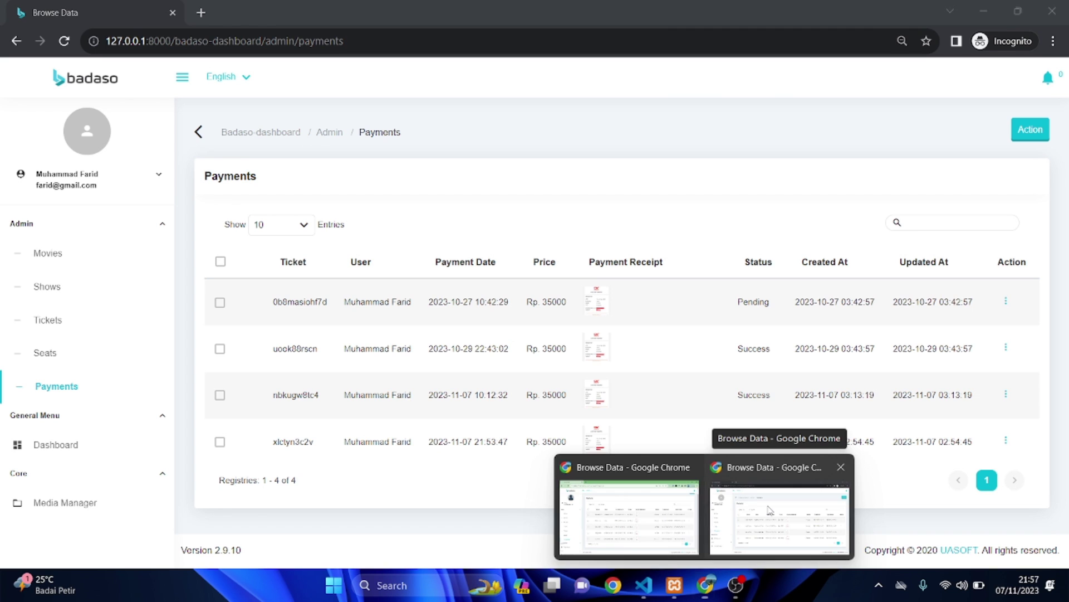
left_click(769, 511)
key("F5")
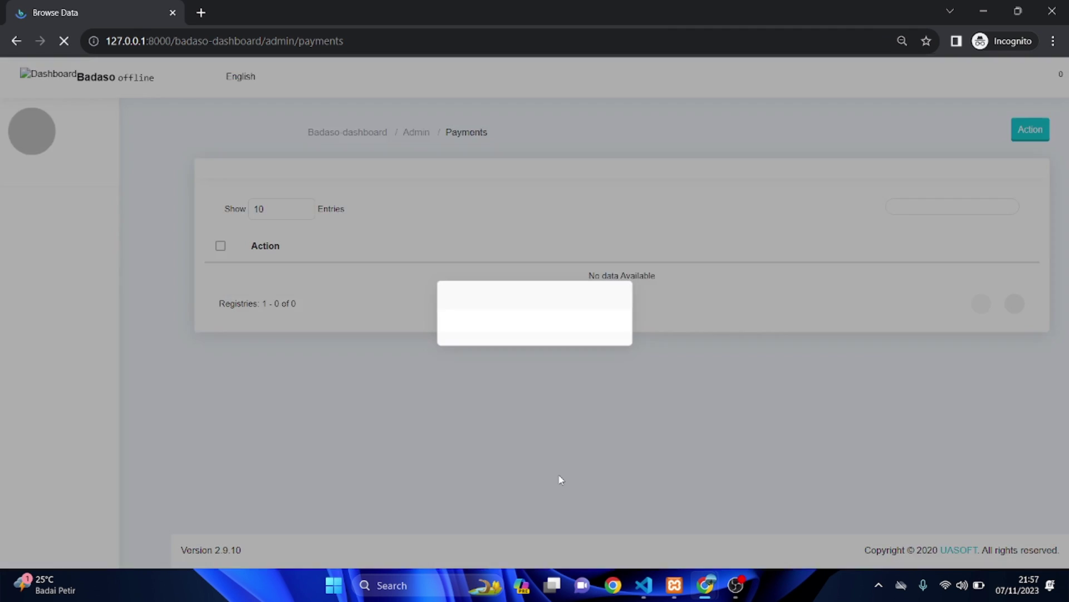